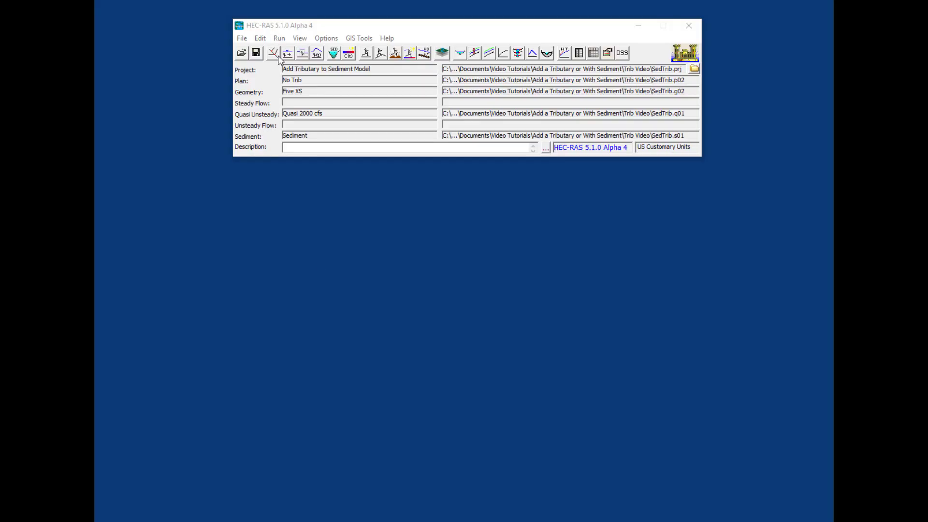
Review the Five XS geometry and the flow series at station 1000 and the stage series at station 0.
left_click(277, 56)
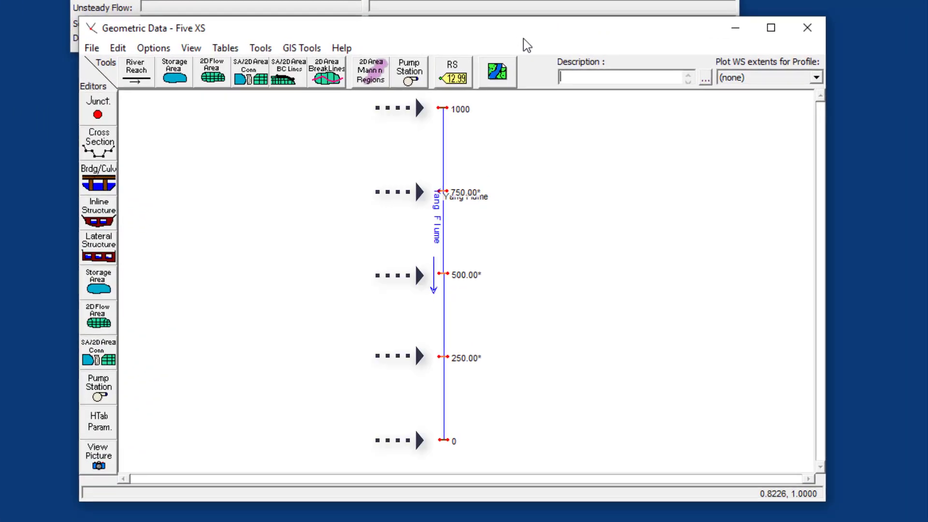
left_click(806, 27)
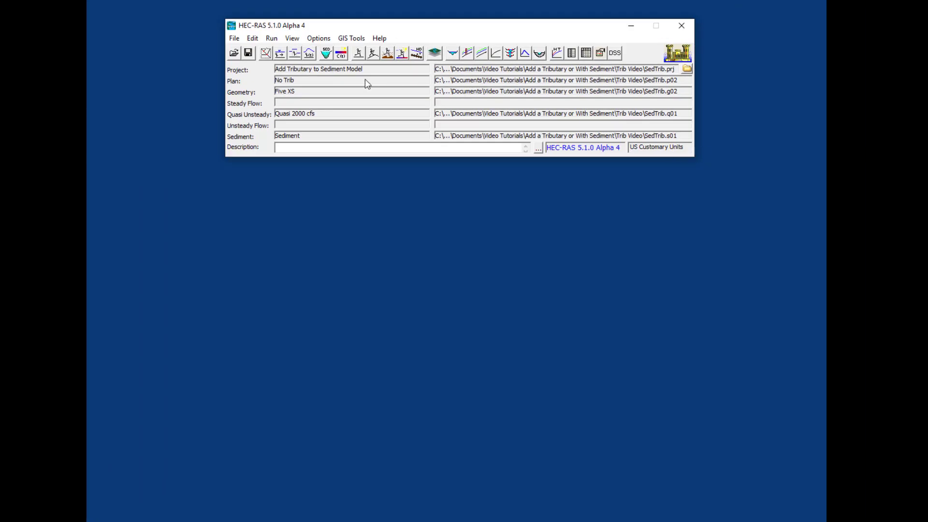
left_click(293, 53)
left_click(476, 361)
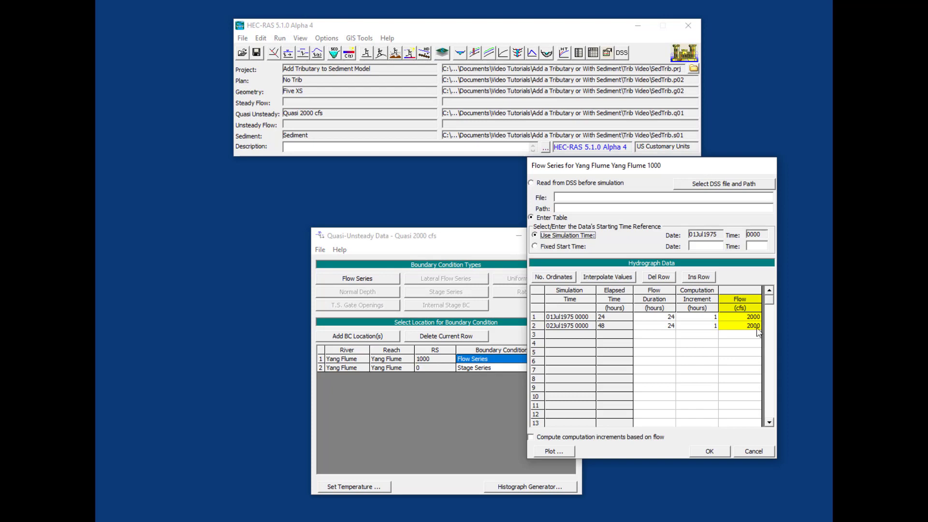
left_click(717, 452)
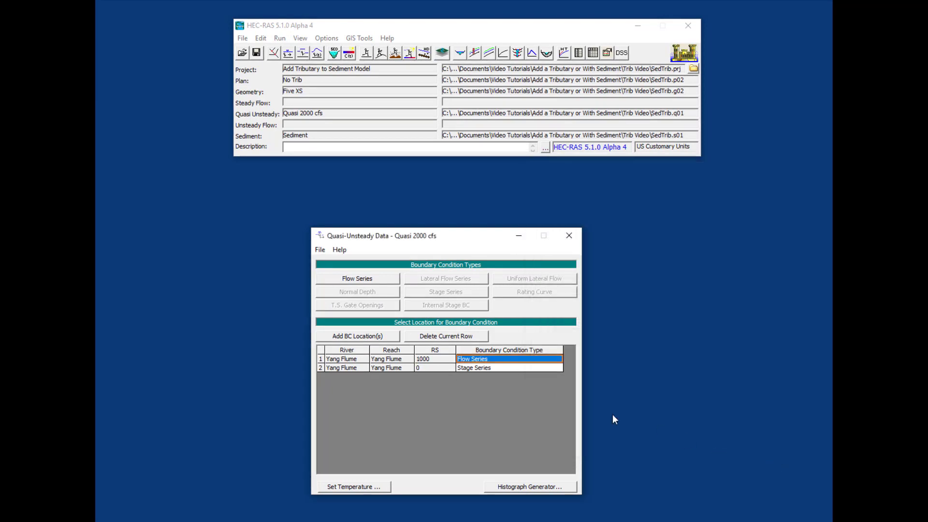
left_click(506, 369)
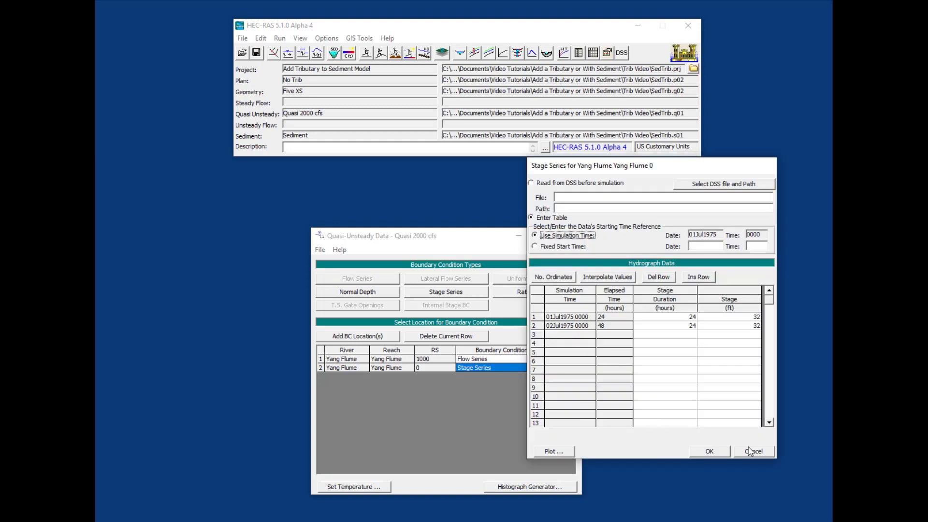
left_click(714, 450)
left_click(570, 235)
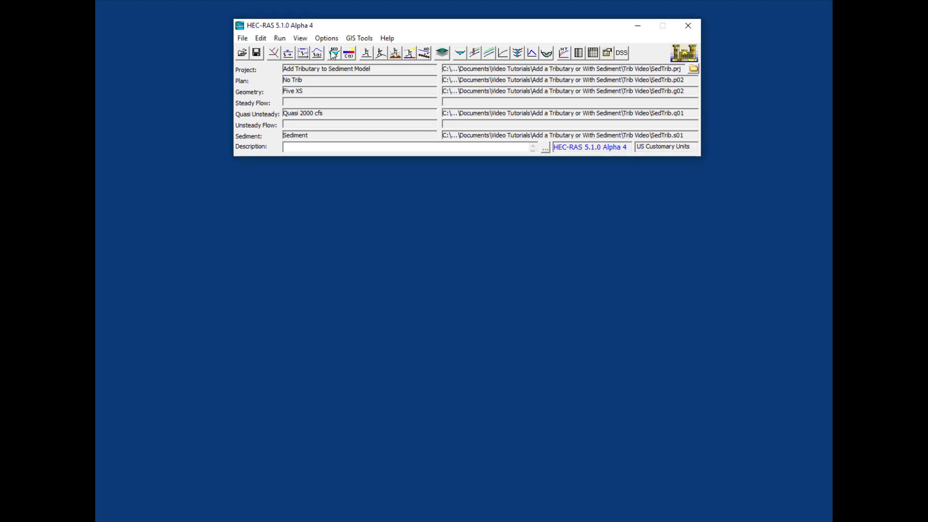
Inspect the sediment data: max depths, left/right stations, bed gradations and the Equilibrium Load boundary at 1000.
left_click(334, 52)
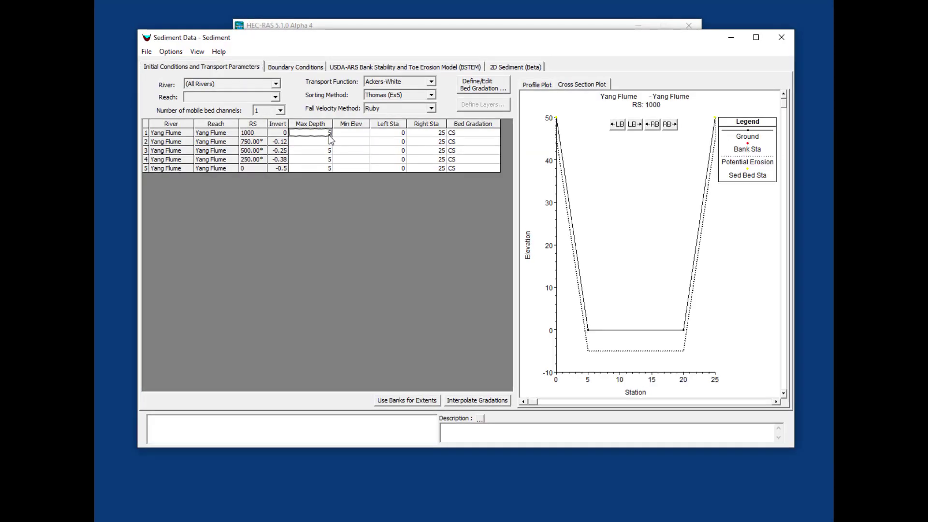
left_click_drag(331, 140, 324, 167)
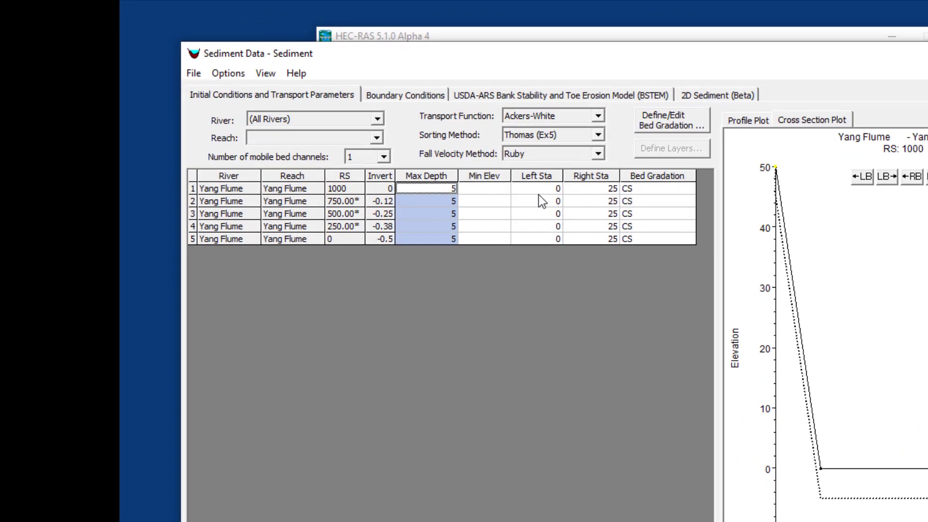
left_click_drag(538, 190, 590, 252)
left_click(677, 124)
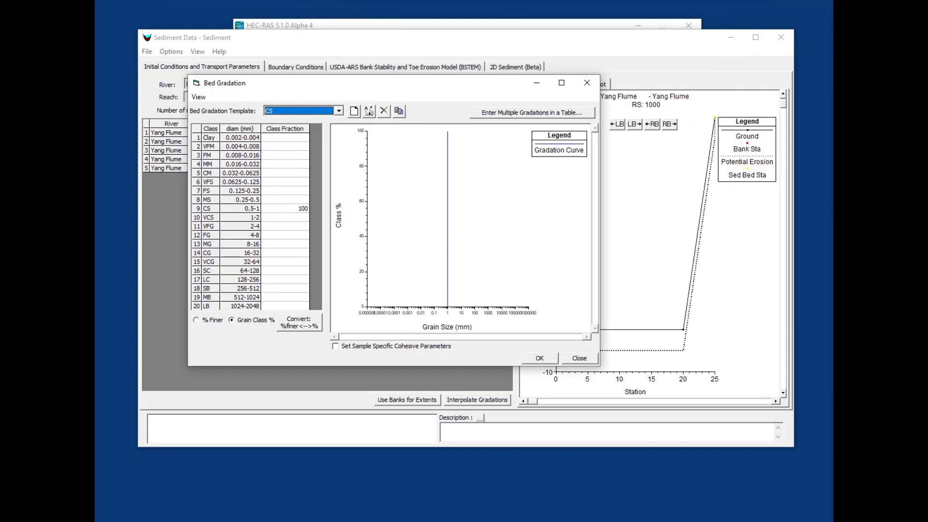
left_click(541, 358)
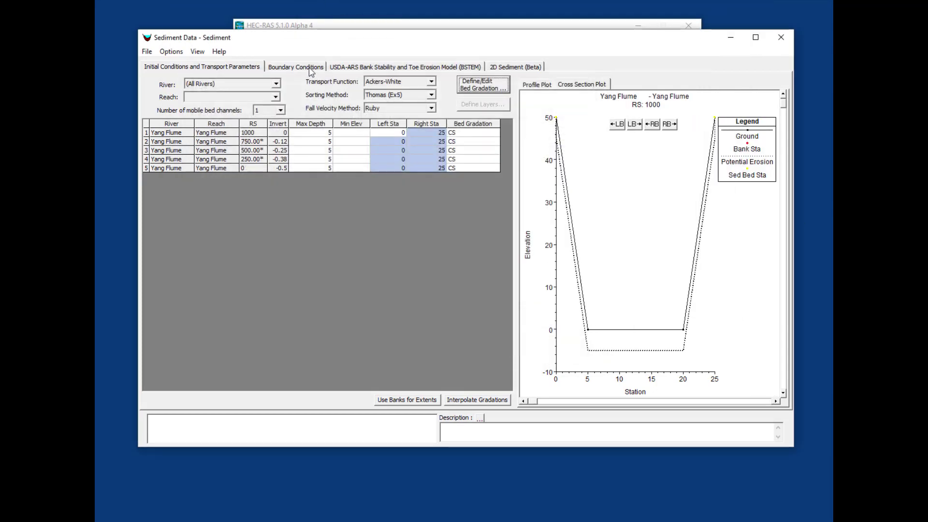
left_click(299, 68)
left_click(326, 164)
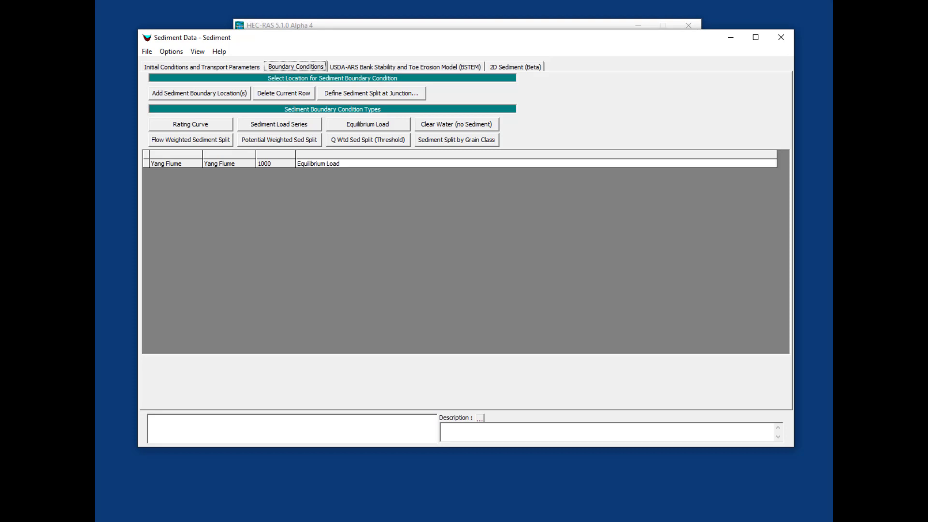
left_click(780, 37)
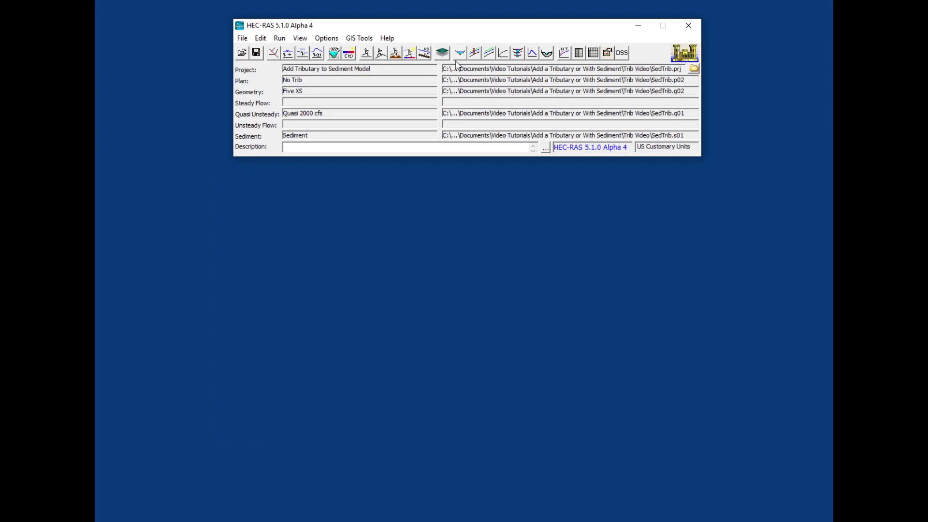
Compute the No Trib sediment transport simulation and dismiss the finished computations report.
left_click(395, 53)
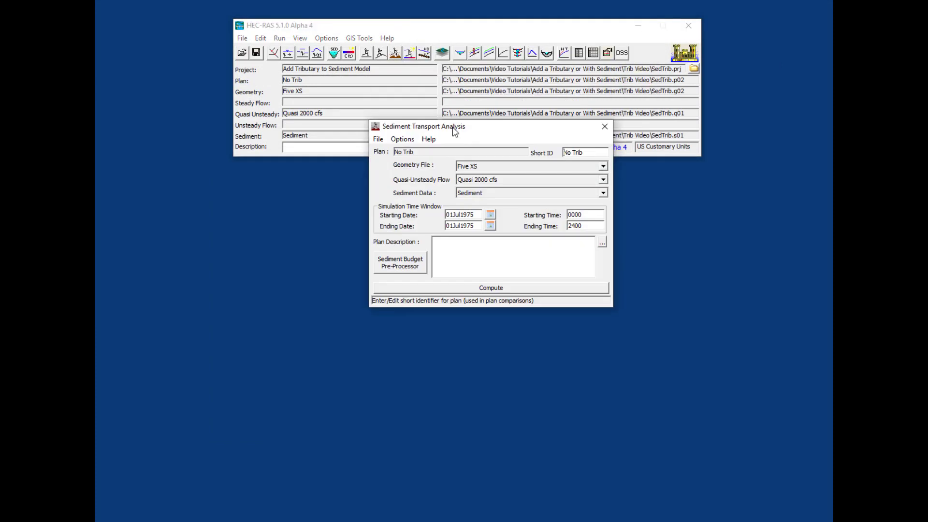
left_click(491, 290)
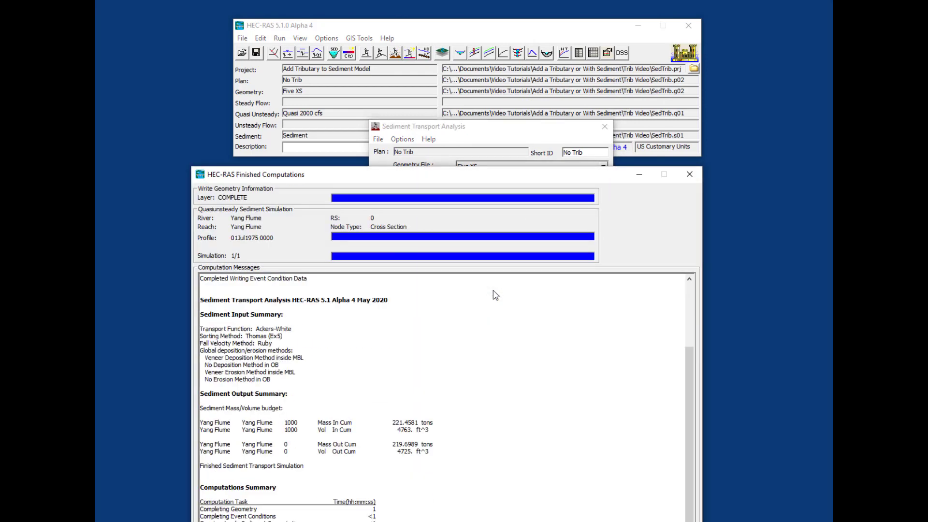
left_click(690, 174)
left_click(604, 127)
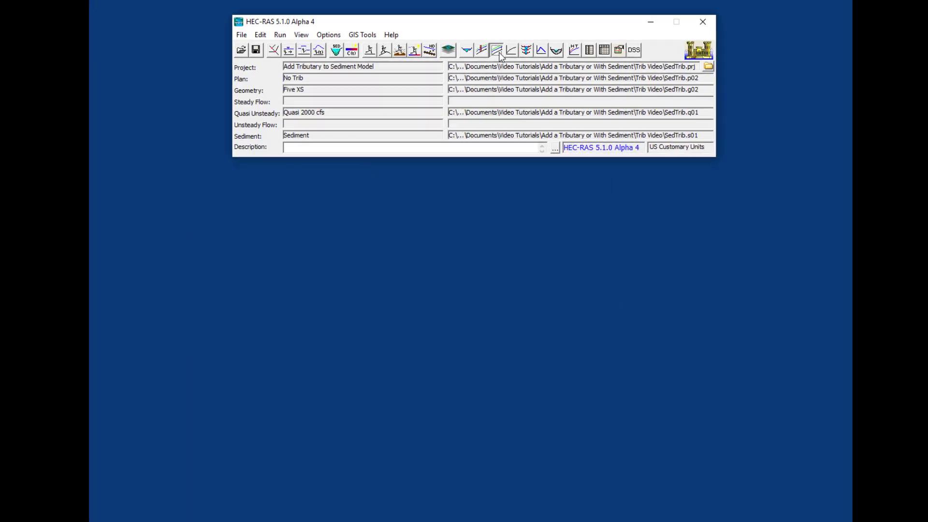
left_click(497, 50)
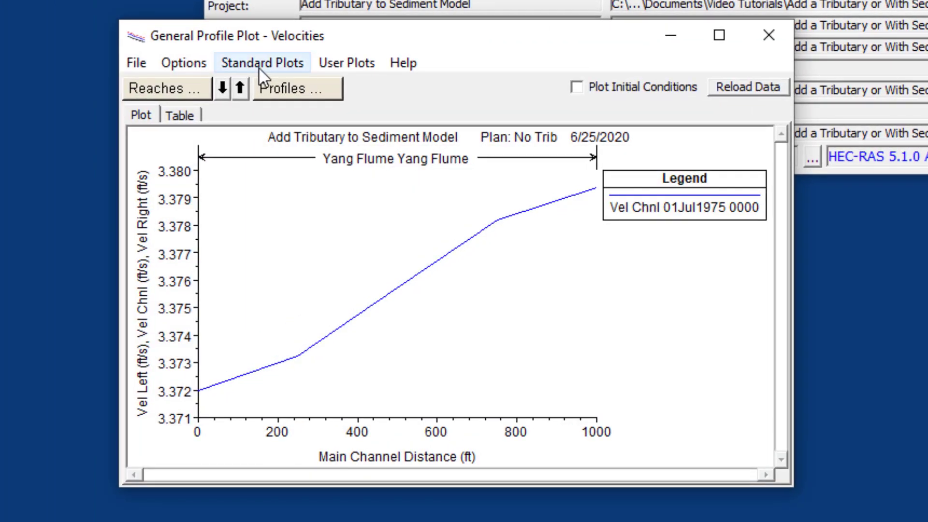
left_click(259, 65)
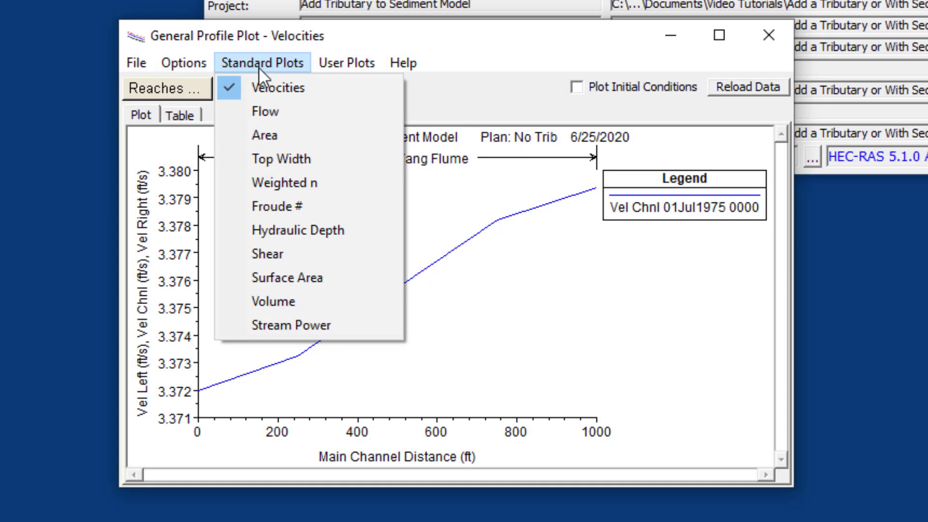
left_click(268, 112)
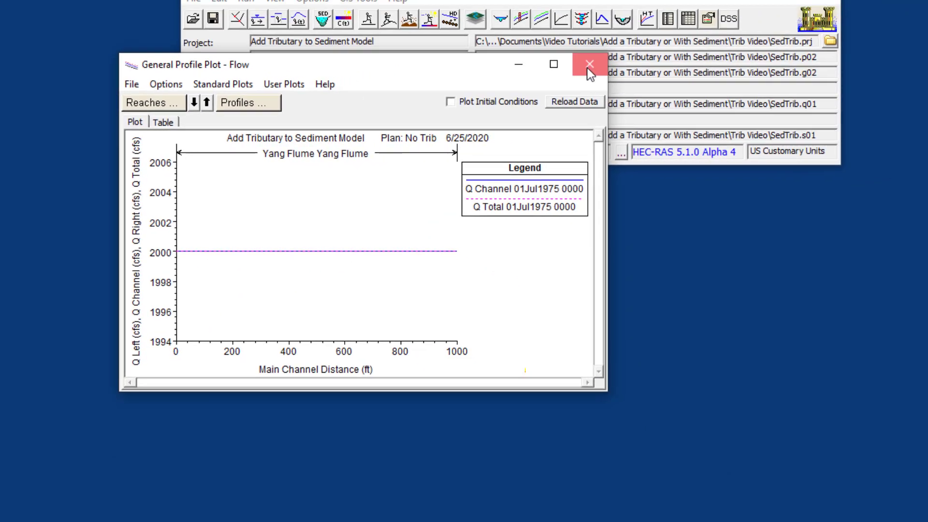
left_click(590, 64)
left_click(273, 0)
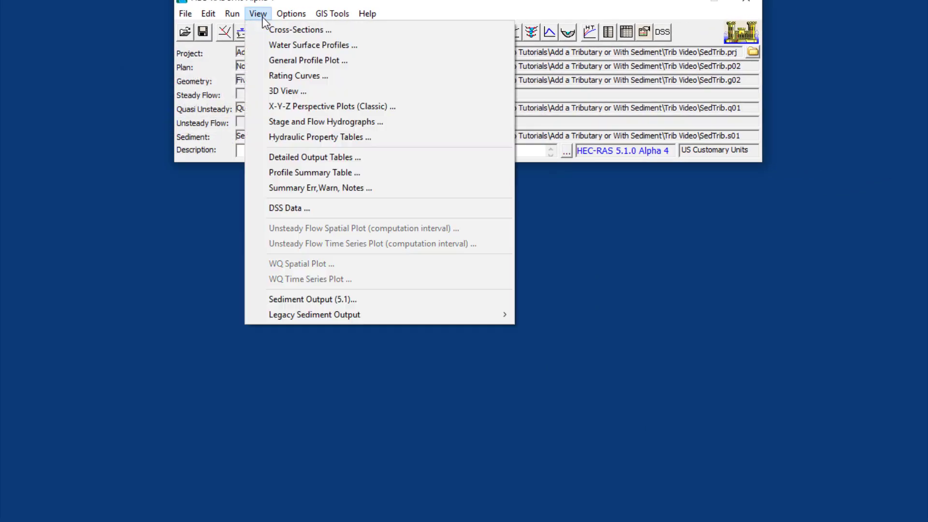
left_click(300, 299)
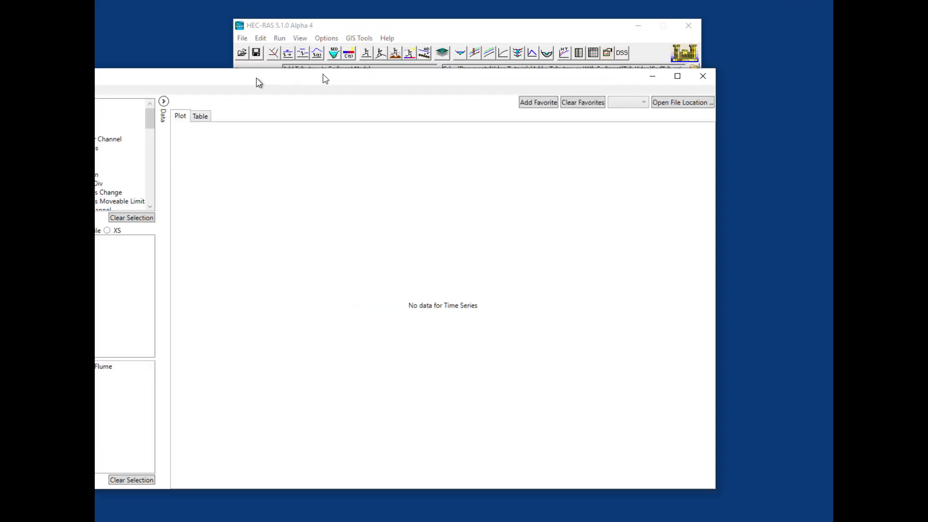
left_click(161, 208)
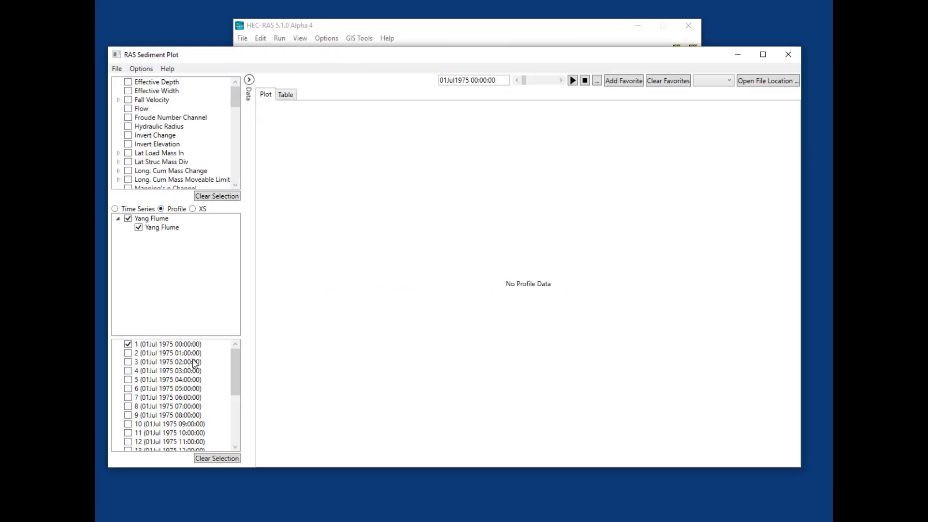
left_click(128, 344)
left_click_drag(234, 367, 230, 434)
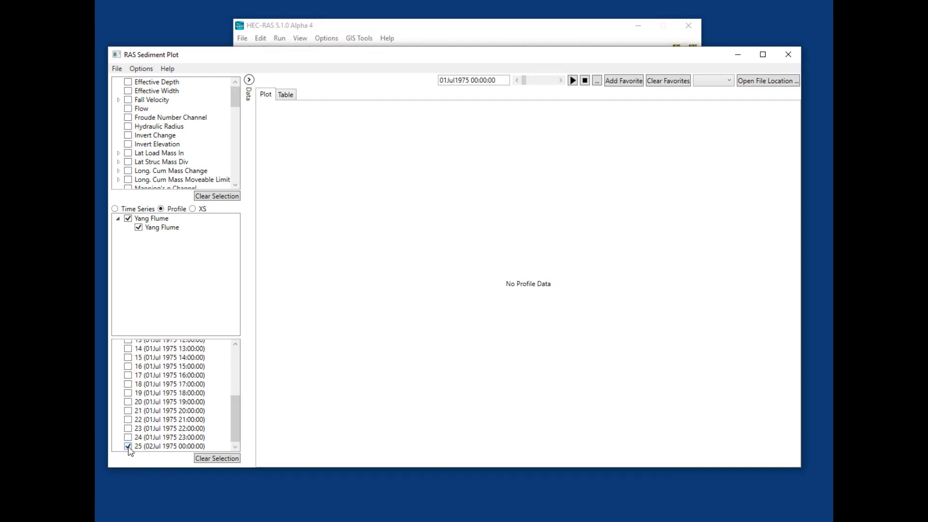
mouse_move(237, 98)
left_mouse_down()
mouse_move(234, 148)
mouse_move(237, 83)
left_mouse_up()
left_click(128, 134)
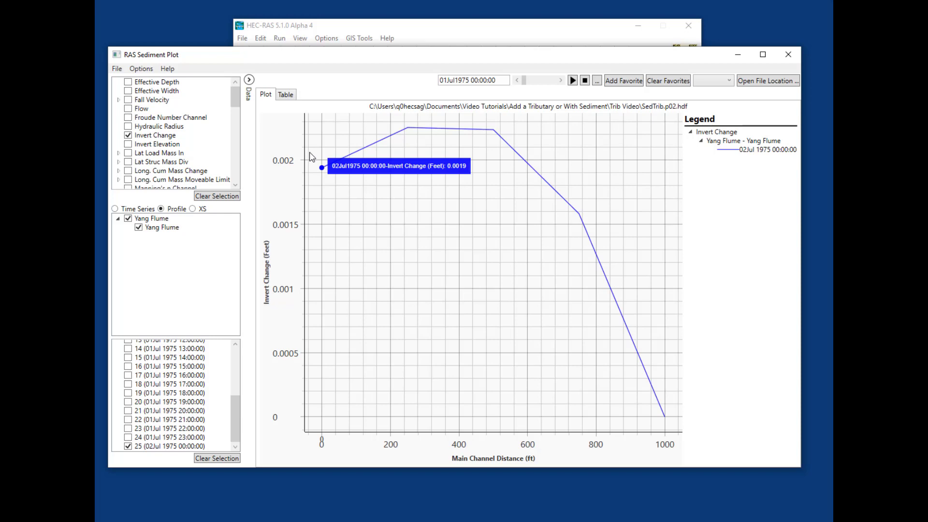
left_click(129, 135)
scroll(229, 123, "down", 3)
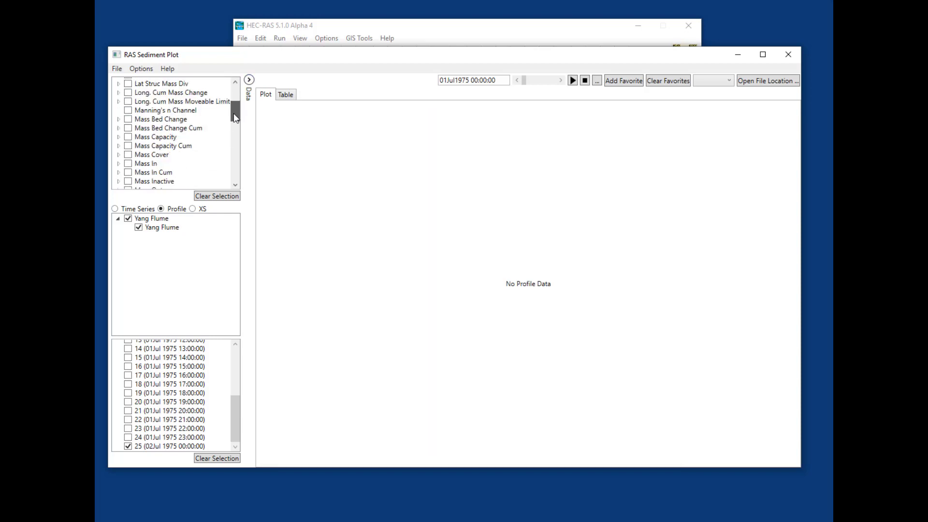
left_click_drag(236, 116, 236, 123)
left_click(128, 89)
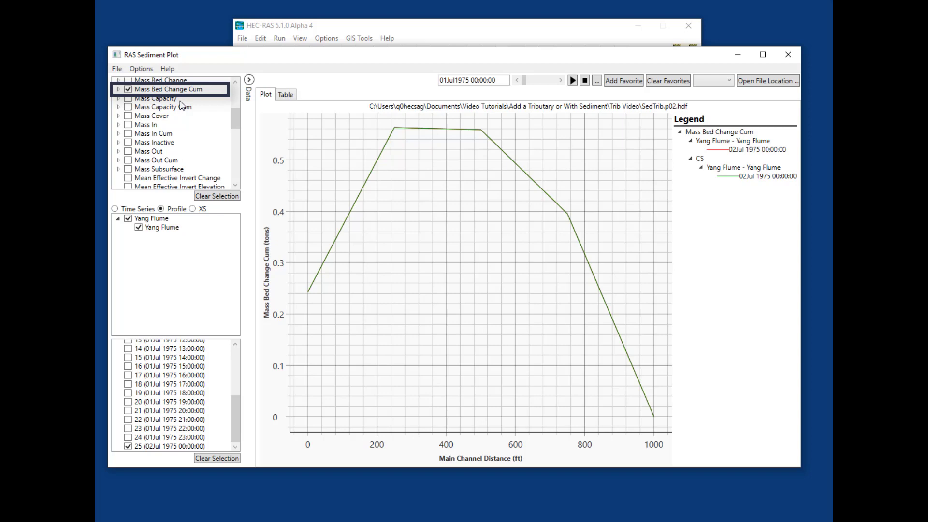
left_click(784, 57)
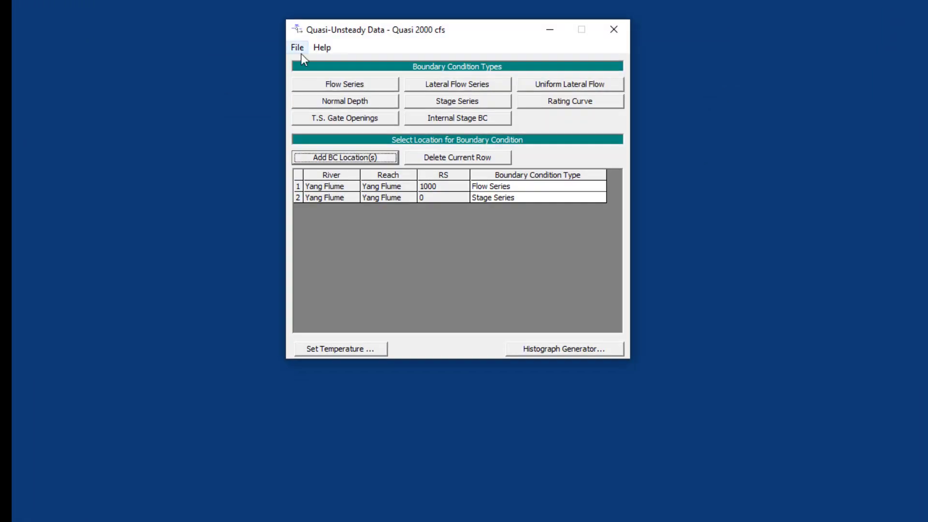
Save the quasi-unsteady flow data as a new file, replacing the old title with 'Trib'.
left_click(301, 52)
left_click(315, 106)
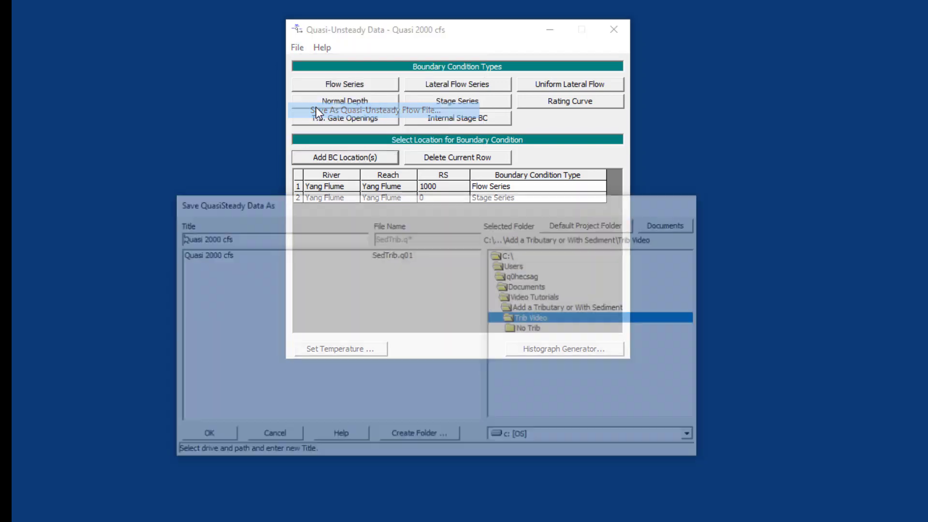
left_click_drag(261, 237, 54, 238)
type("Trib")
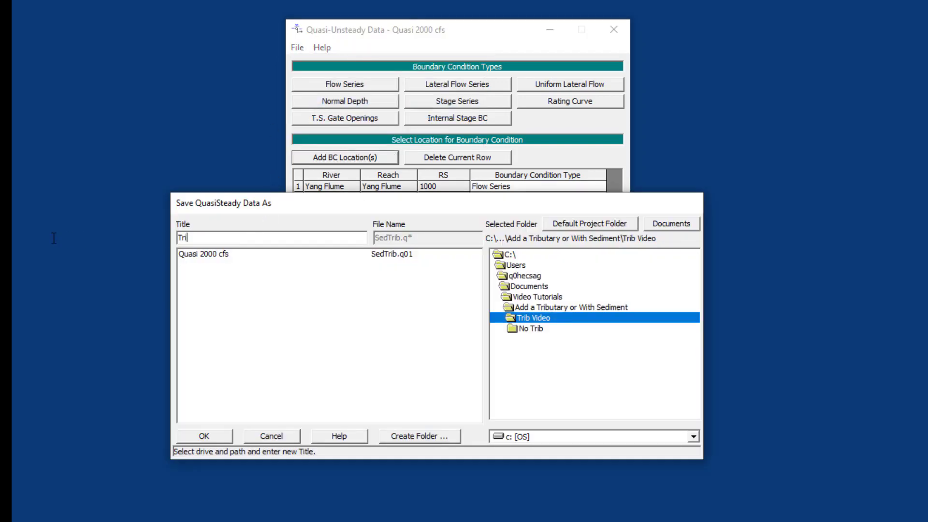
left_click(203, 437)
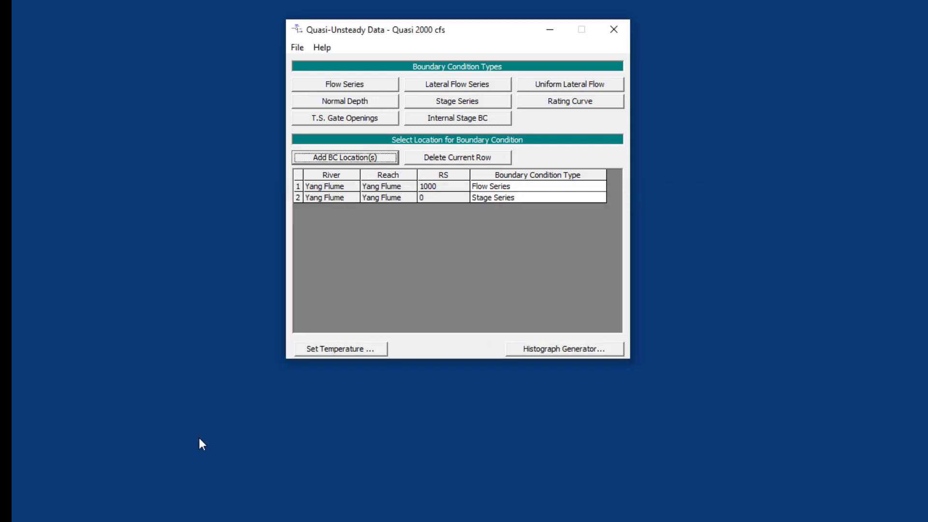
Add Yang Flume station 500.00* as the third boundary location and select its type cell.
left_click(353, 162)
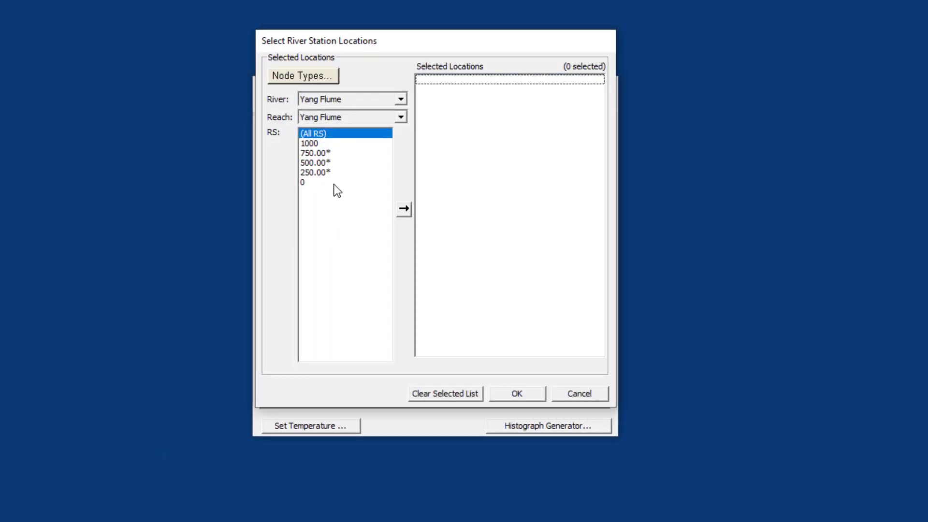
double_click(323, 164)
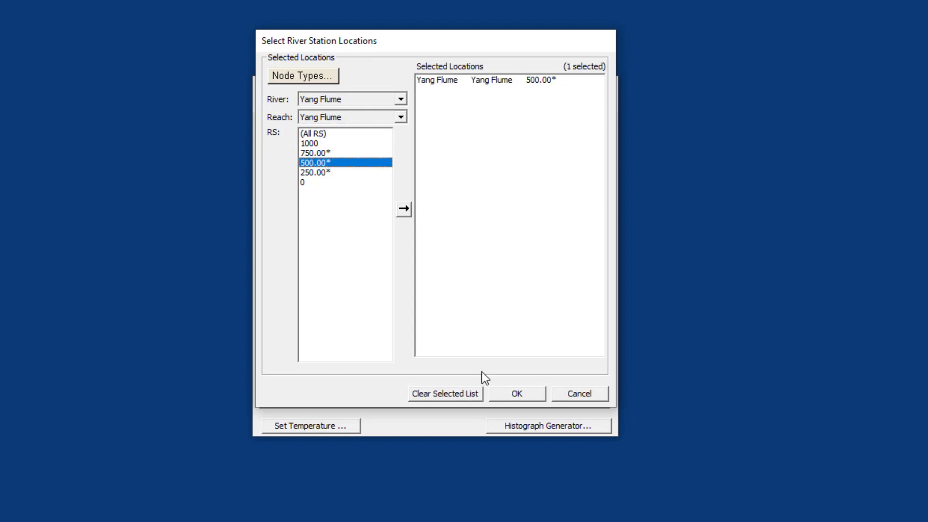
left_click(510, 396)
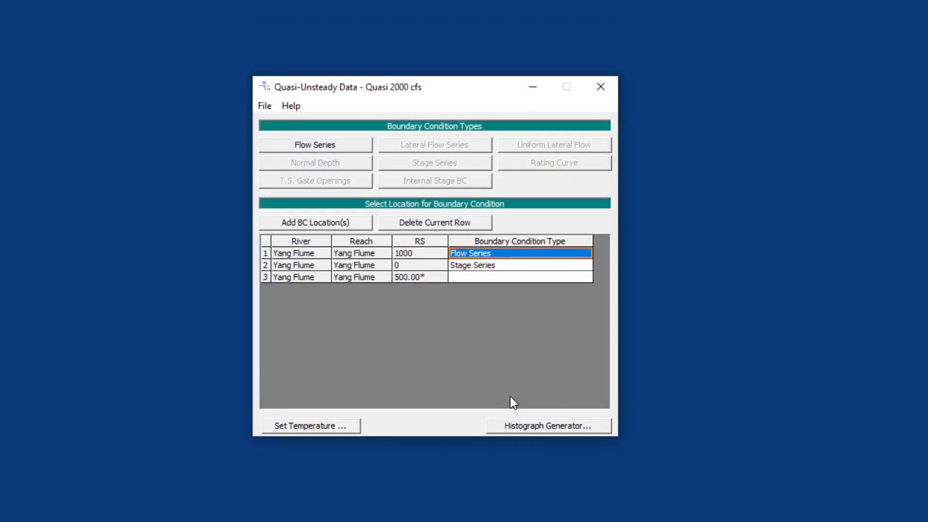
left_click(466, 278)
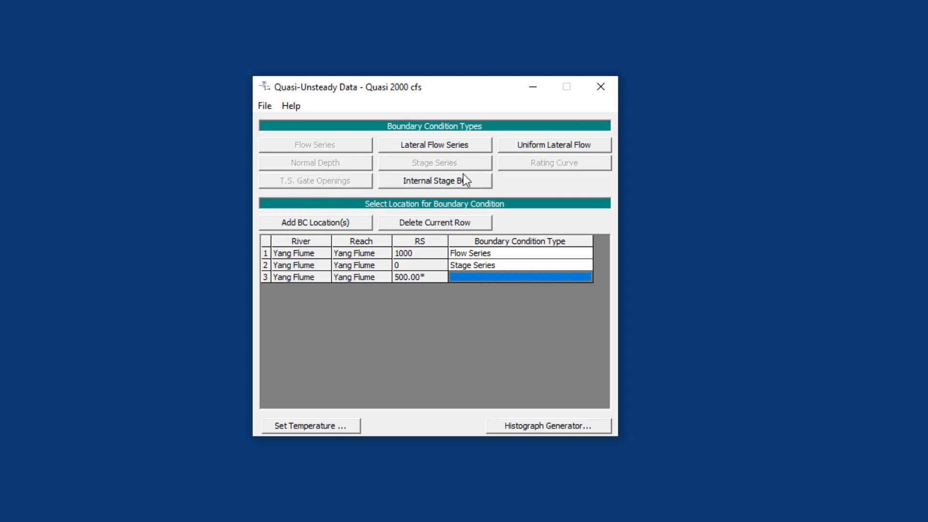
Make 500.00* a Lateral Flow Series with 24-hour duration, 1-hour increment and 200 cfs.
left_click(452, 147)
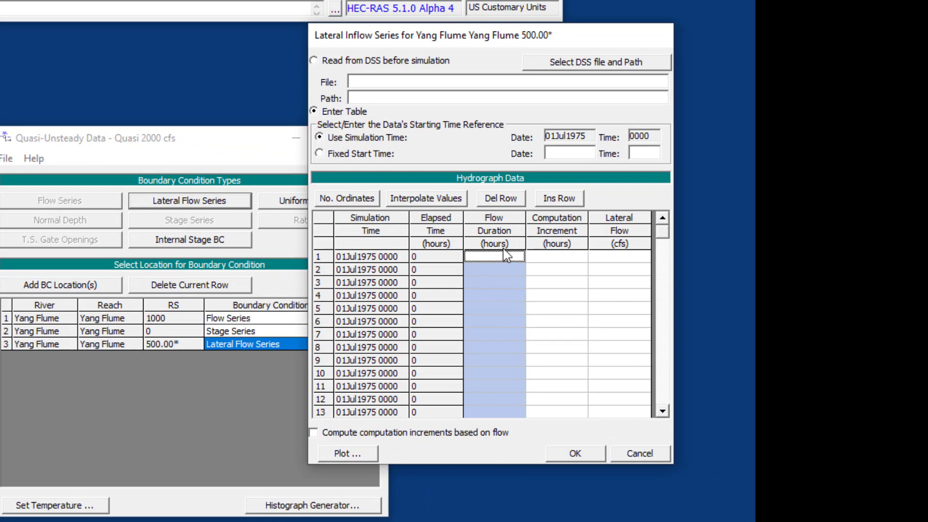
type("24")
key("Tab")
type("1")
key("Tab")
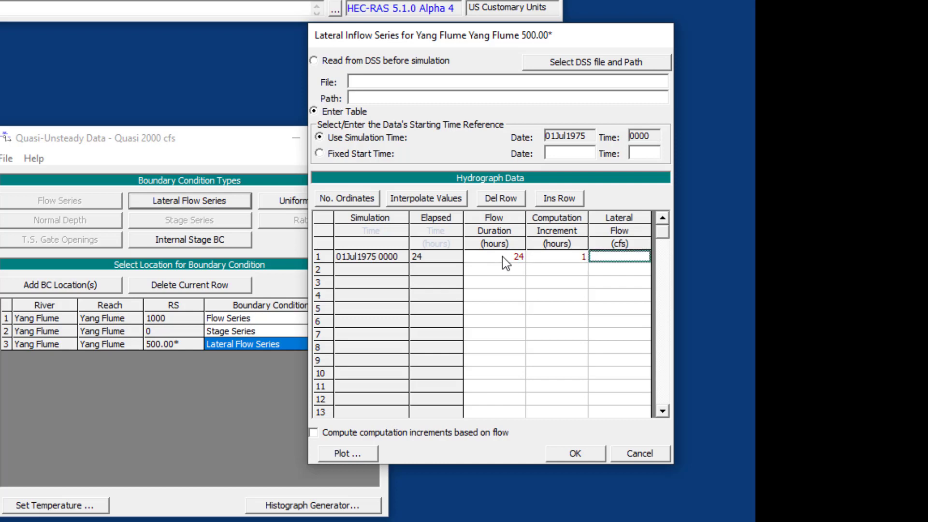
type("200")
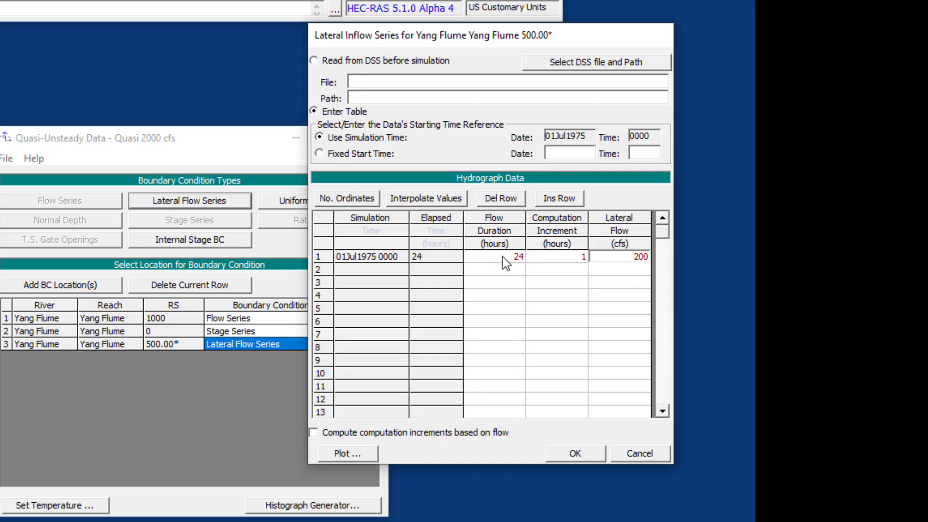
Copy the 24 / 1 / 200 row into a second period, accept the table, and save the flow file.
left_click_drag(500, 257, 646, 265)
key("ctrl+c")
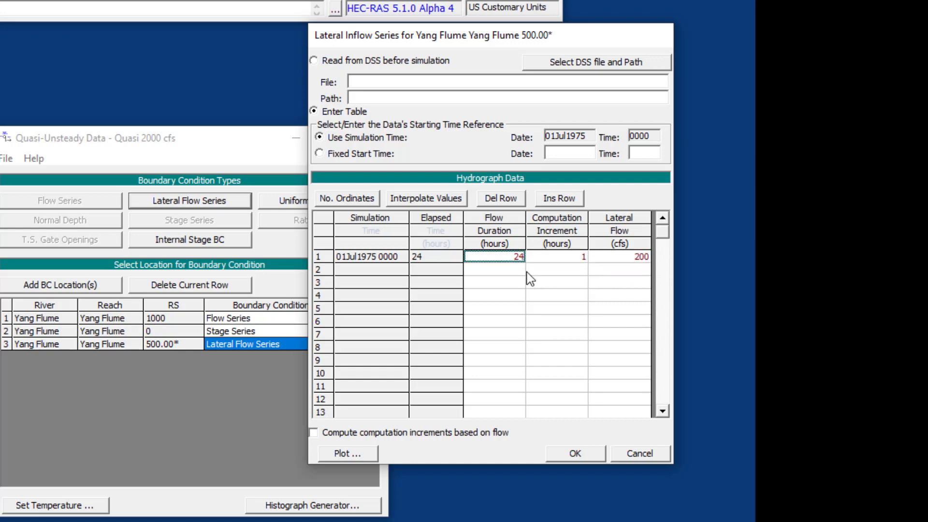
left_click_drag(522, 270, 637, 270)
key("ctrl+v")
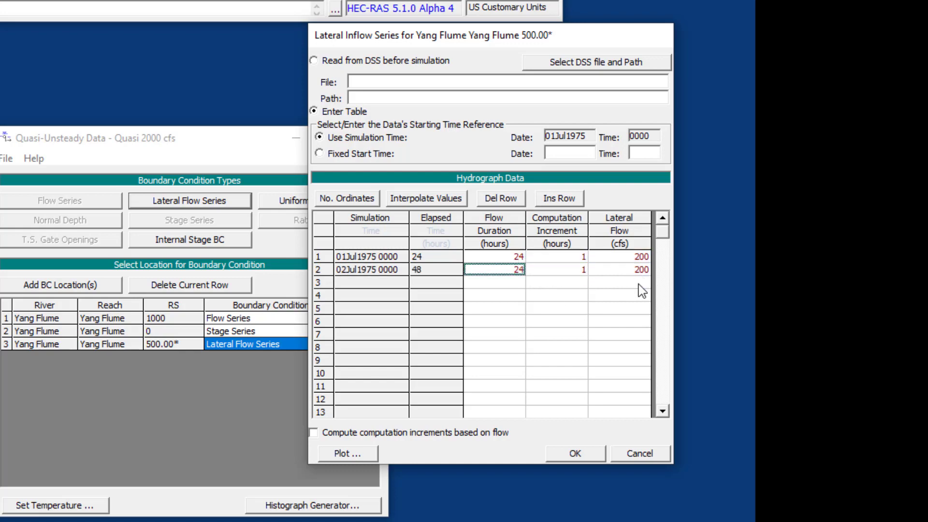
left_click(590, 455)
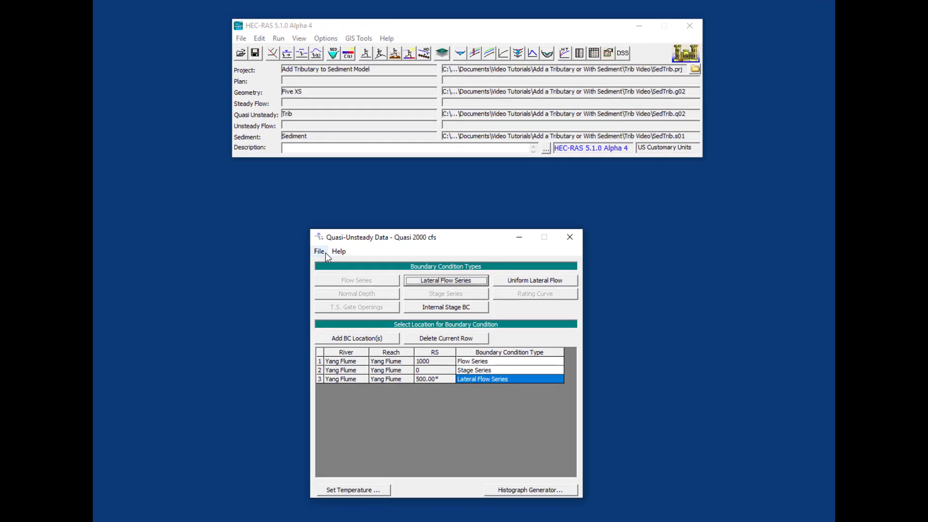
left_click(325, 253)
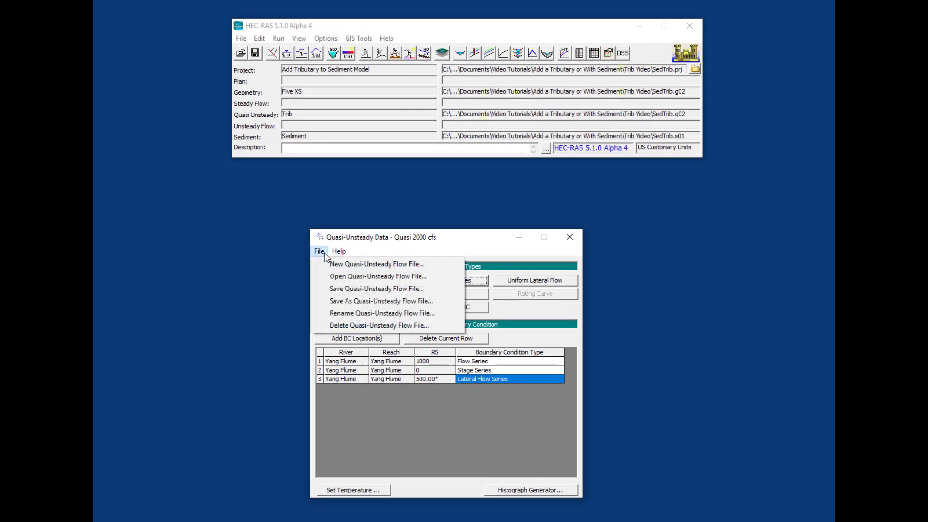
left_click(332, 289)
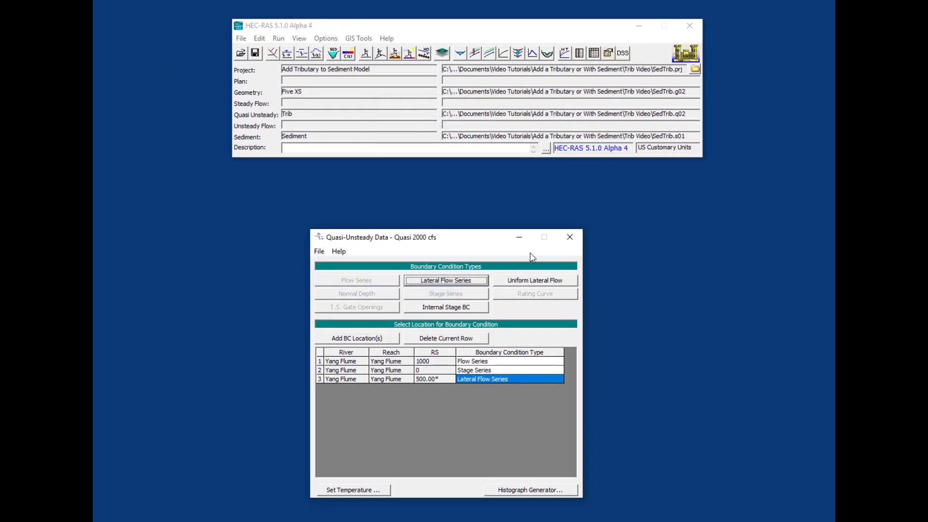
Save the sediment plan as 'Trib' with short ID 'Trib' and launch its computation.
left_click(572, 237)
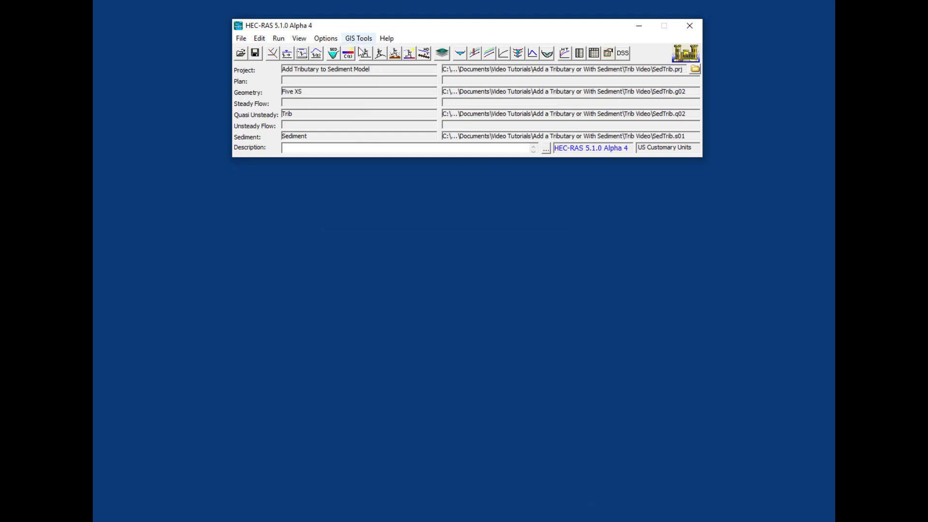
left_click(394, 53)
left_click(377, 140)
left_click(393, 194)
left_click(257, 260)
type("Trib")
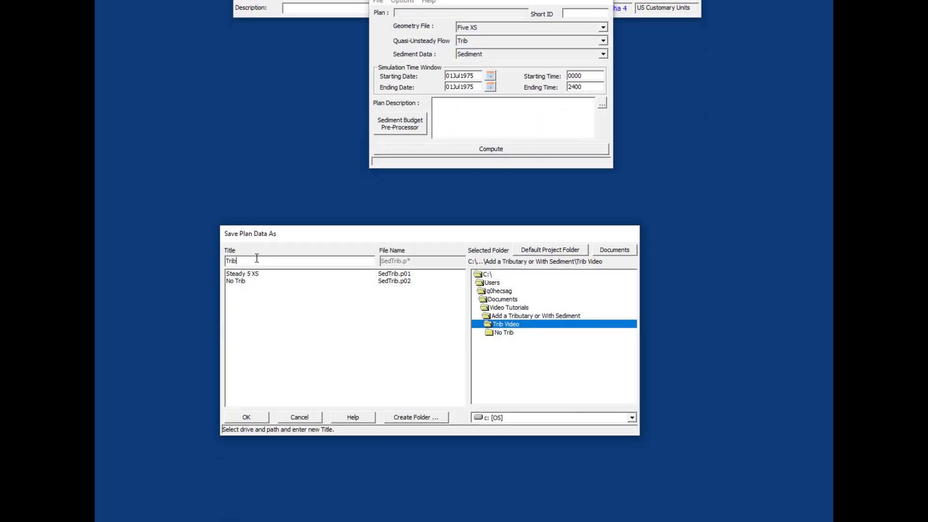
left_click(244, 417)
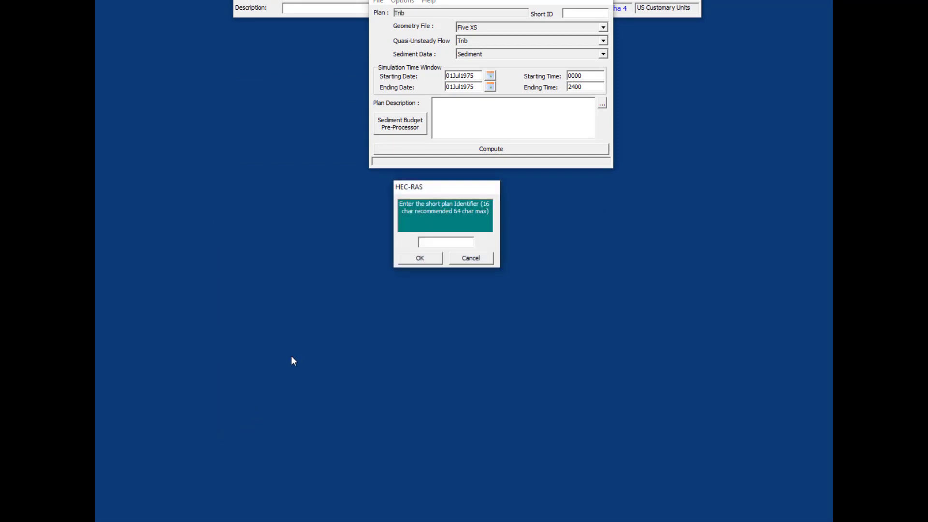
type("Trib")
left_click(420, 257)
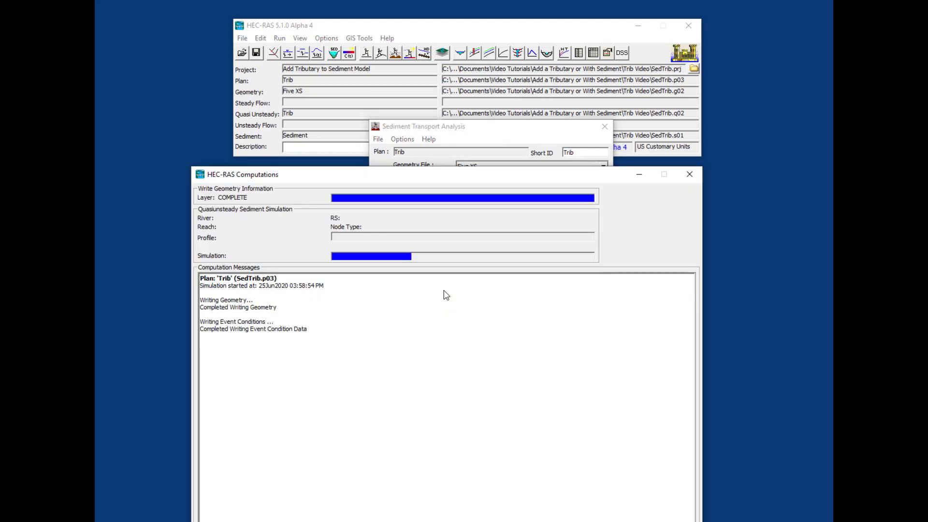
left_click(690, 174)
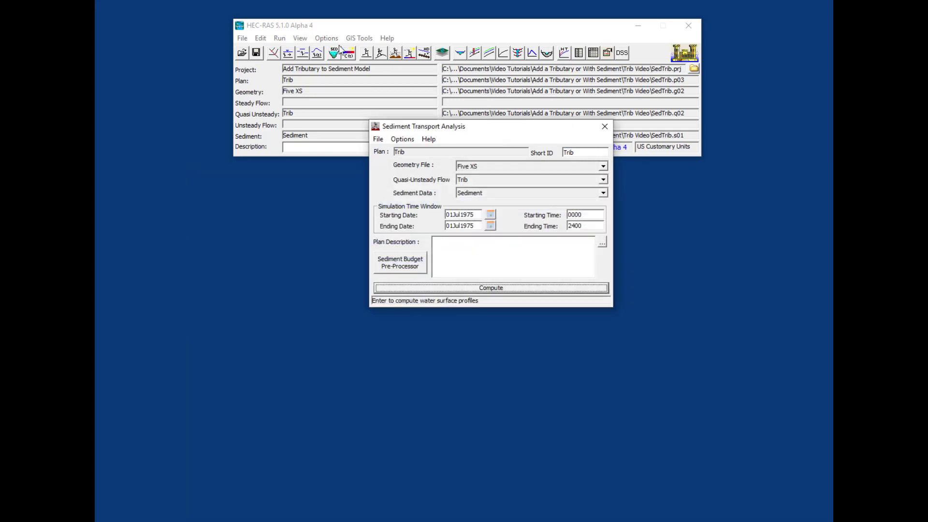
Show the flow profile along Yang Flume in the General Profile Plot.
left_click(487, 54)
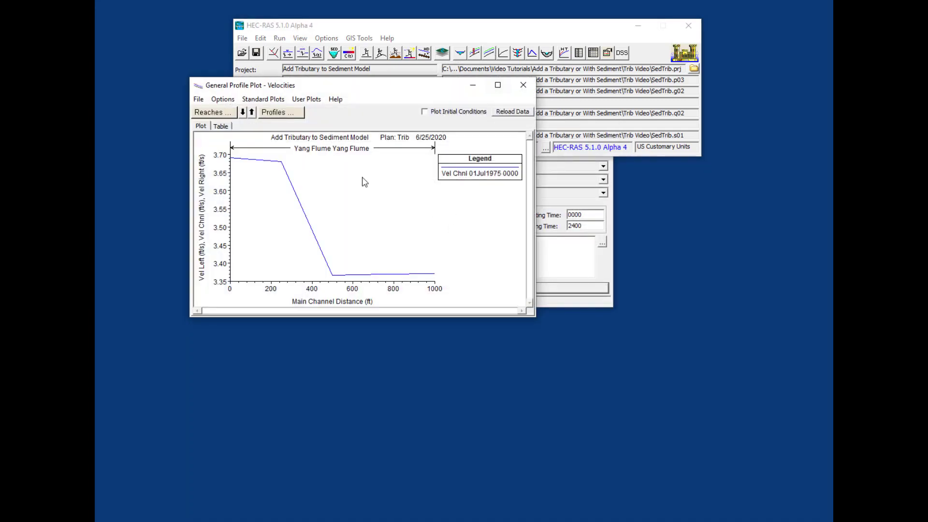
left_click(257, 99)
left_click(261, 126)
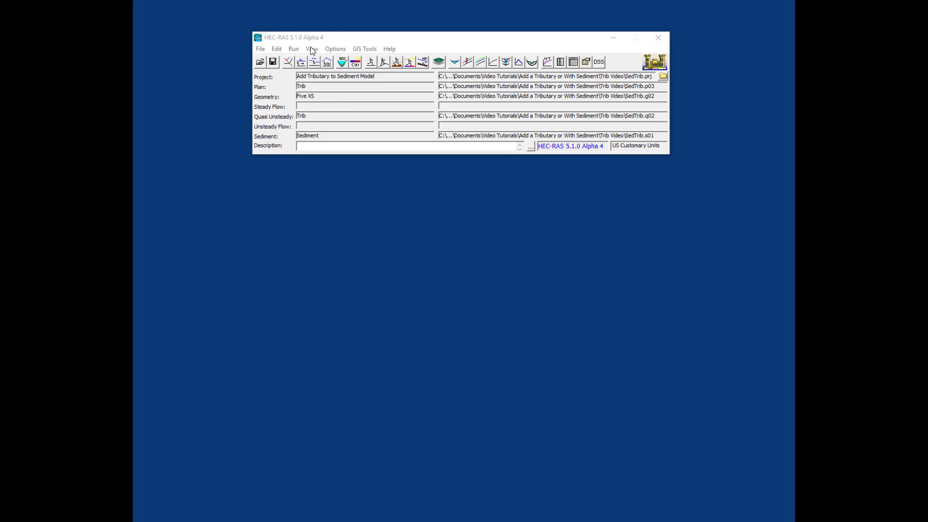
Plot Trib's Mass Bed Change Cum as a profile at time step 25, 02Jul 1975 00:00:00.
left_click(311, 48)
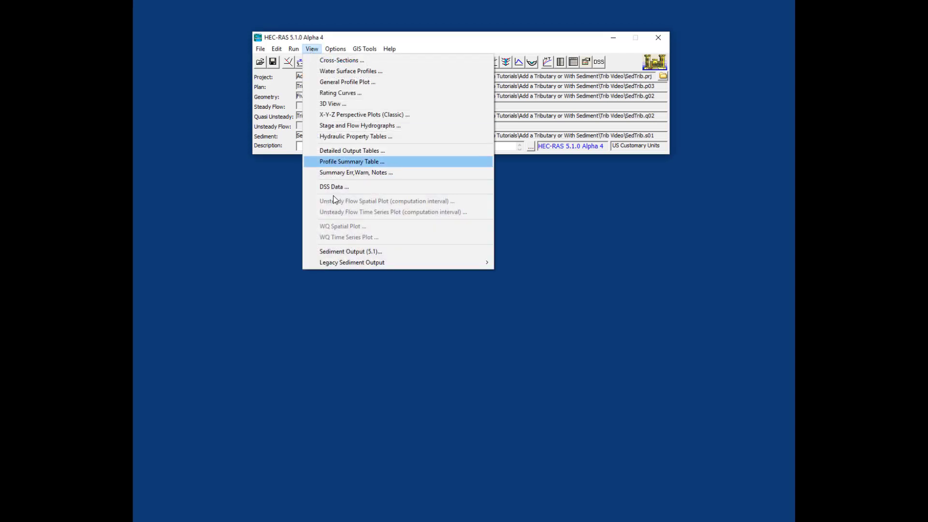
left_click(341, 251)
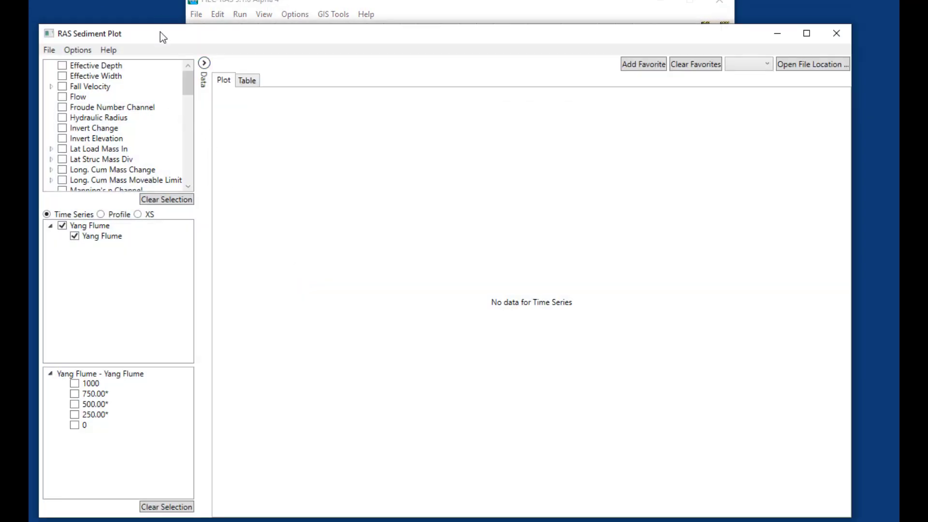
left_click_drag(159, 33, 176, 29)
left_click_drag(204, 78, 204, 94)
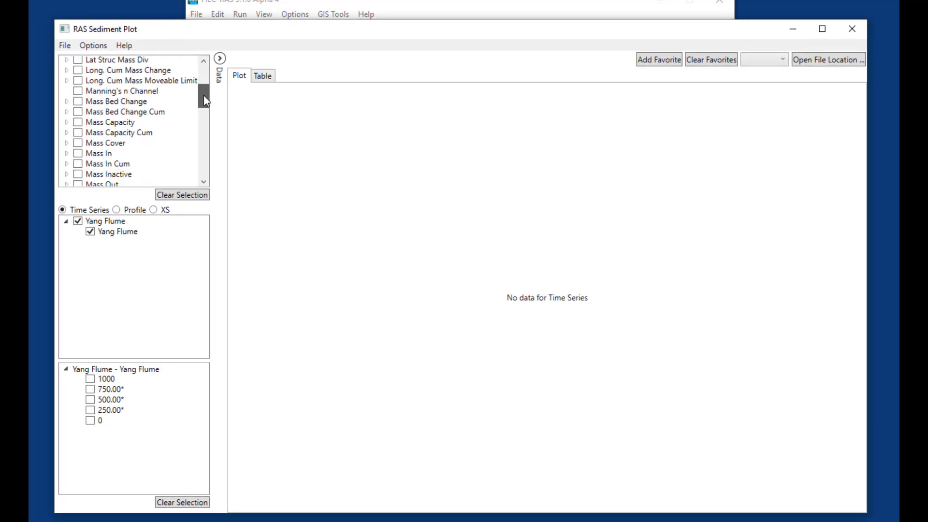
left_click(78, 113)
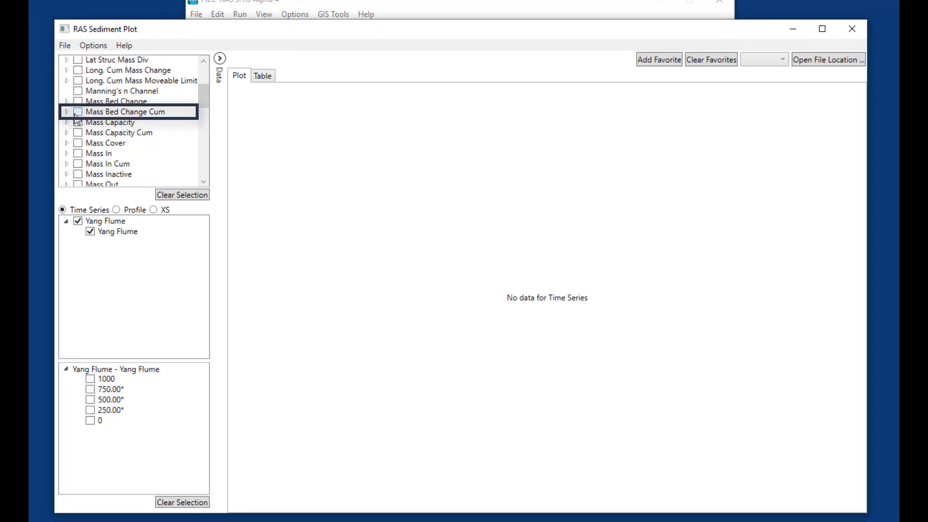
left_click(116, 209)
left_click(78, 368)
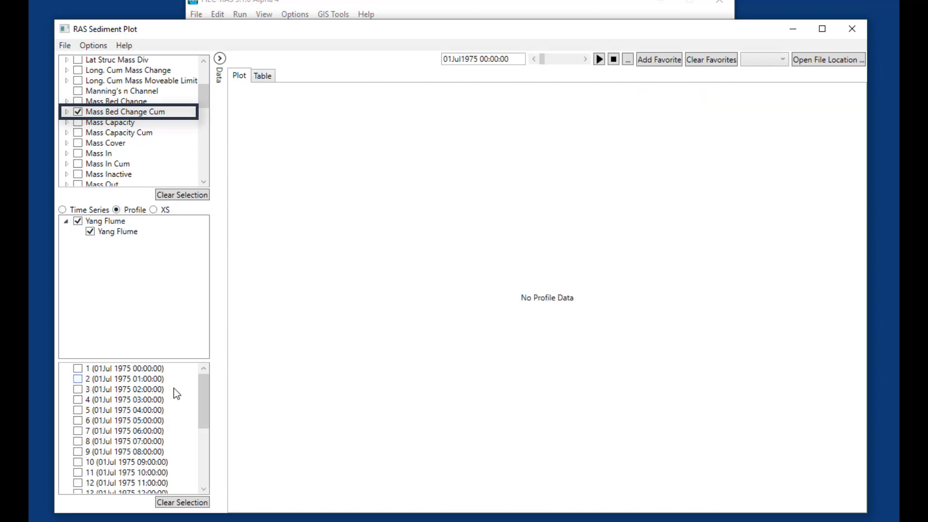
scroll(199, 394, "down", 5)
left_click(121, 487)
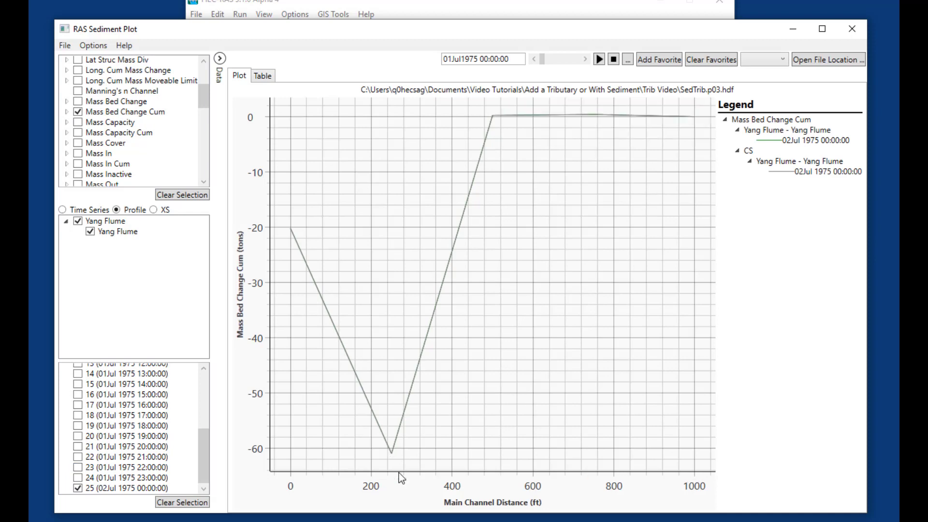
mouse_move(394, 455)
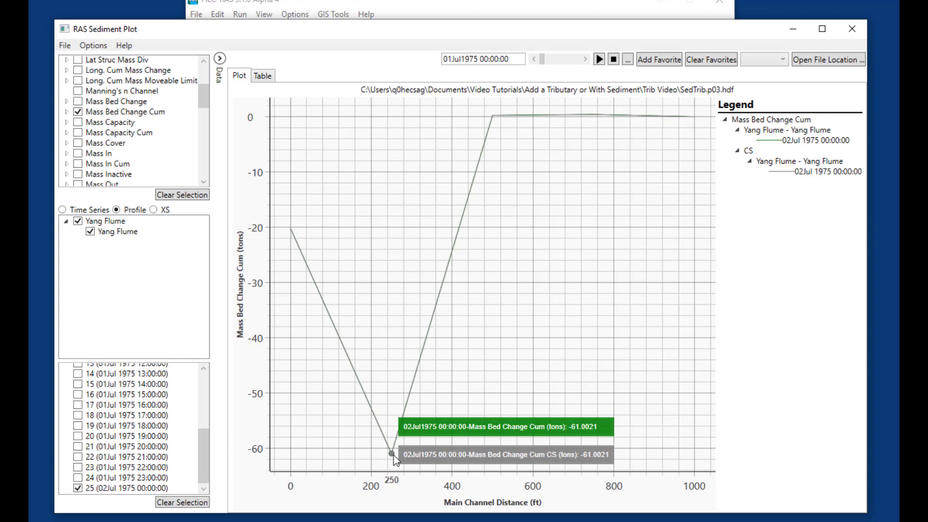
Close the plot, then add station 500.00* in the sediment data's Boundary Conditions.
left_click(853, 35)
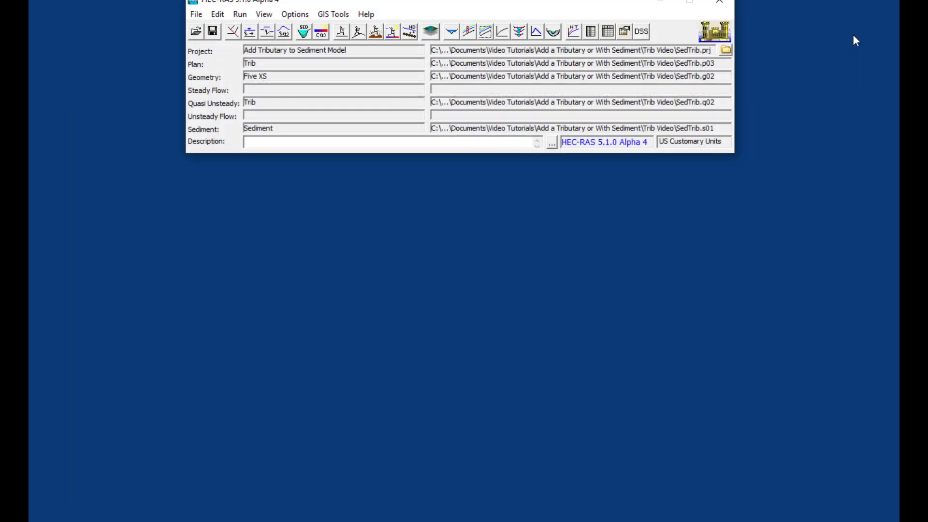
left_click(305, 33)
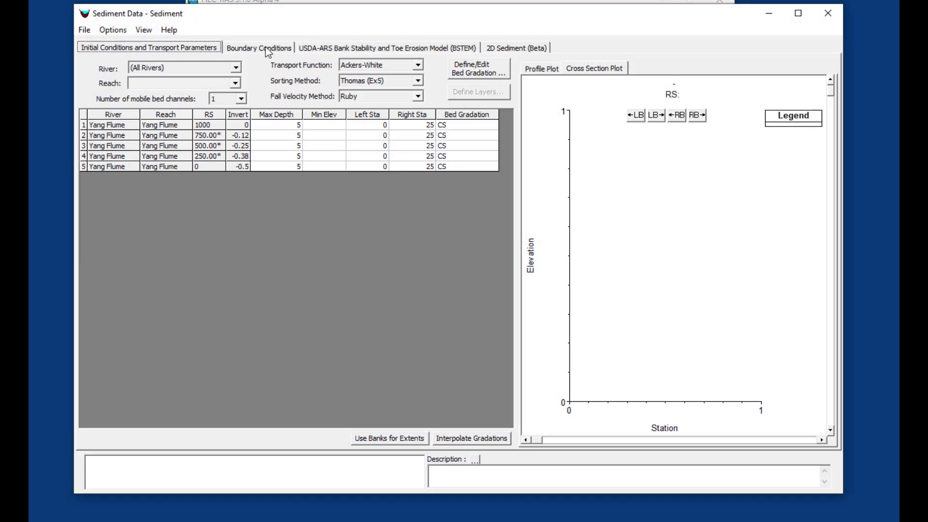
left_click(265, 47)
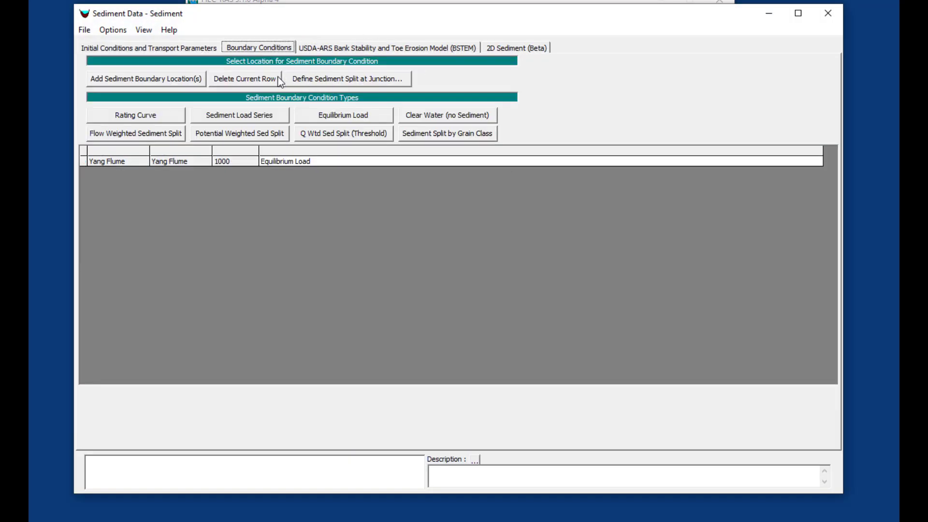
left_click(139, 80)
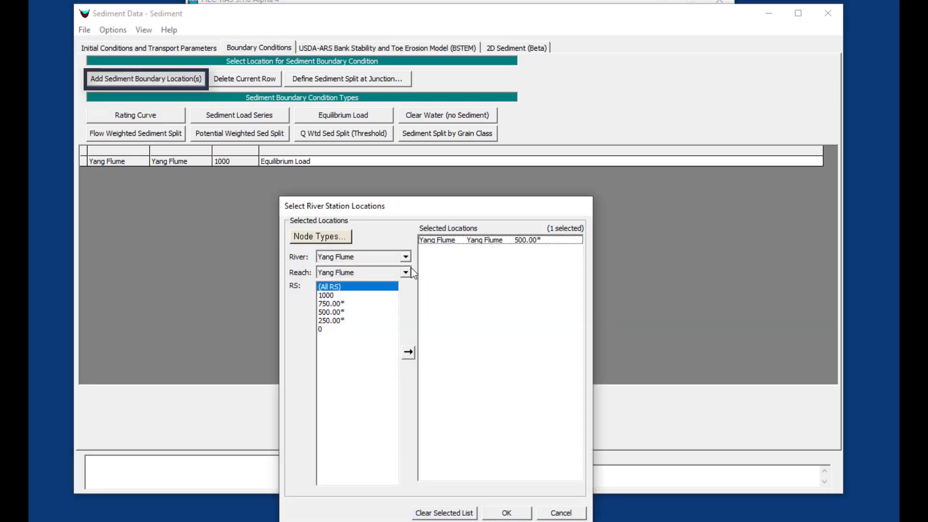
left_click(337, 313)
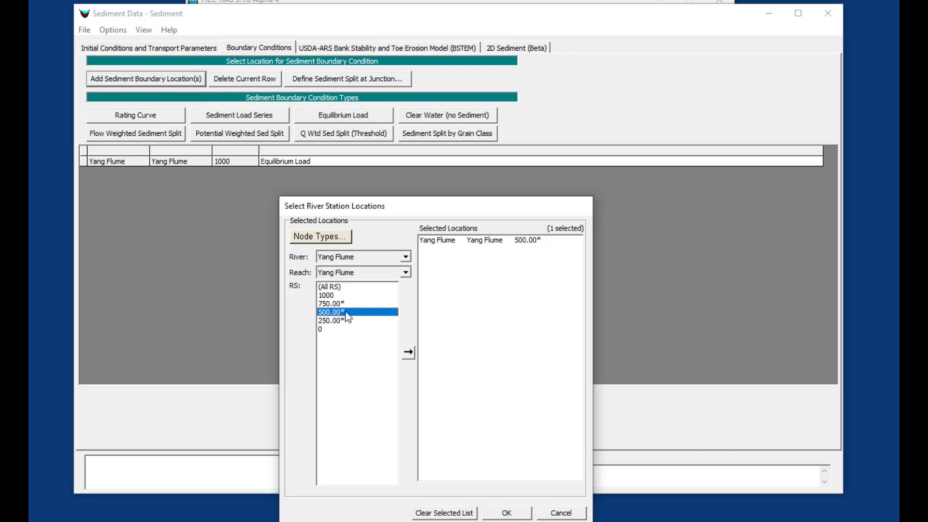
left_click(505, 514)
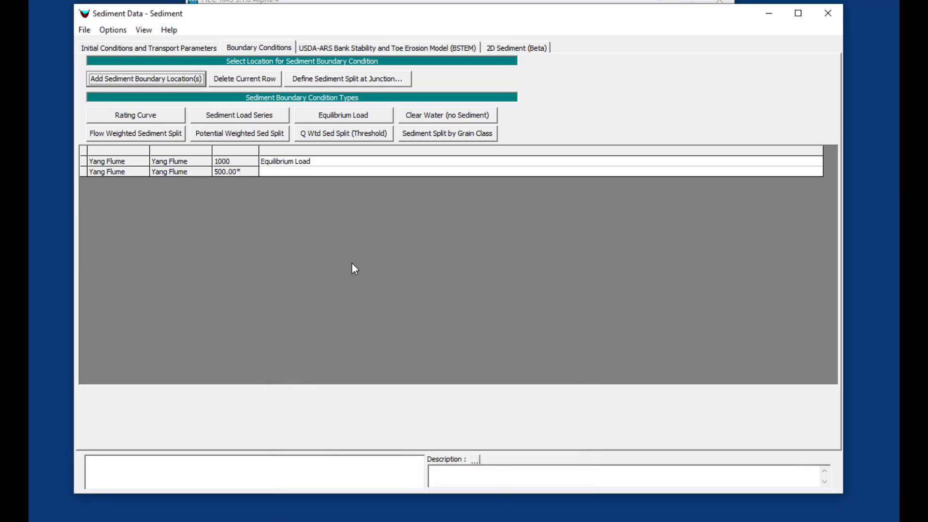
Select the boundary condition cell of the 500.00* row.
left_click(315, 172)
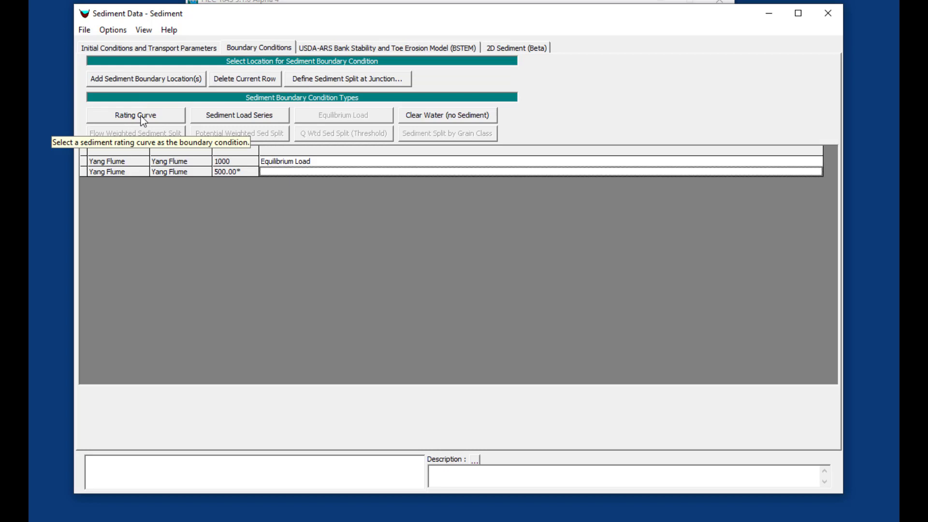
Add a sediment boundary row at station 250.00*, then delete it and reselect the 500.00* row.
left_click(173, 84)
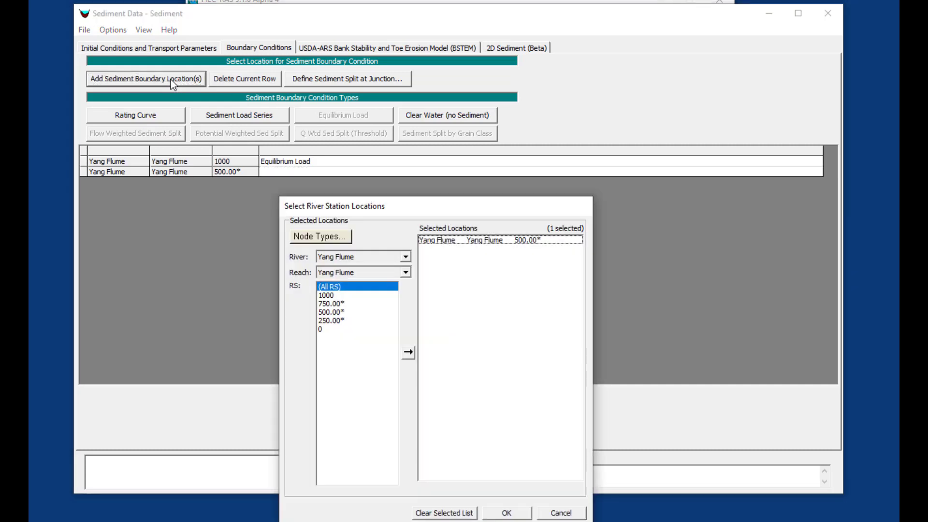
double_click(465, 240)
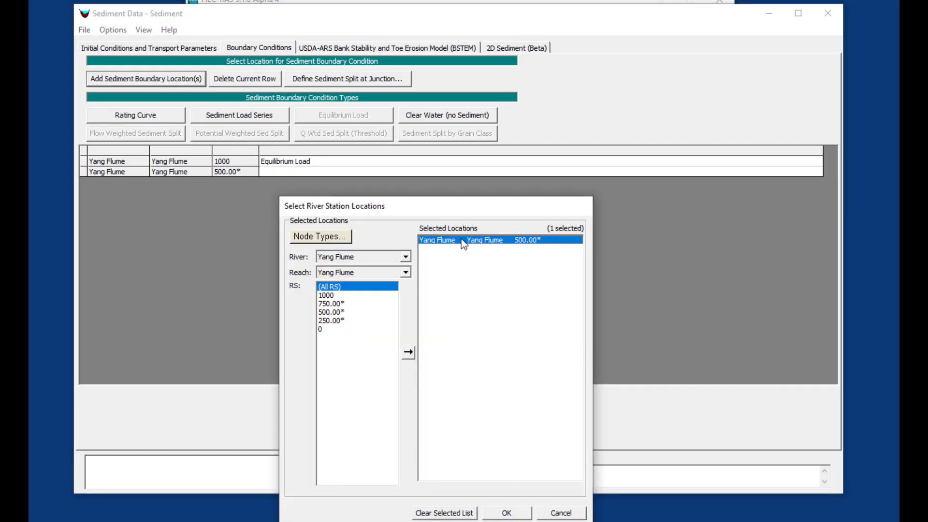
double_click(344, 321)
left_click(515, 516)
left_click(317, 185)
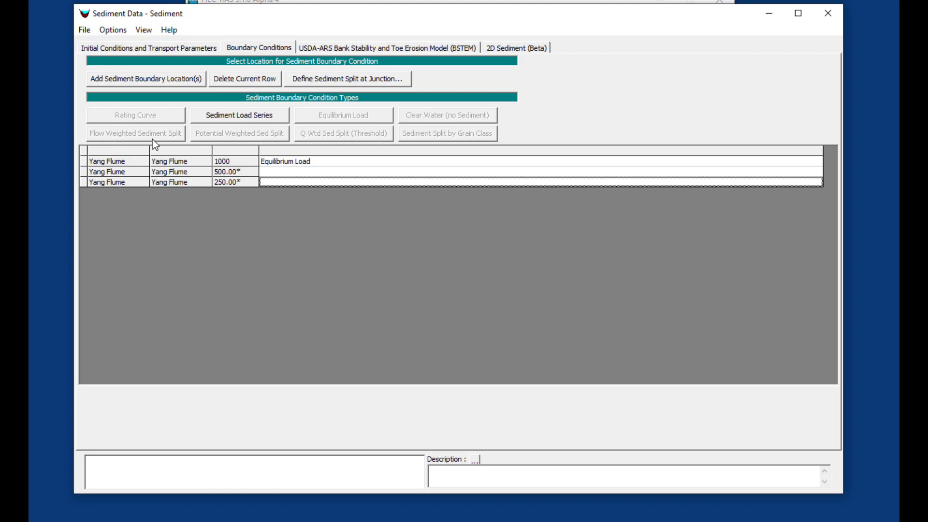
left_click(243, 80)
left_click(288, 172)
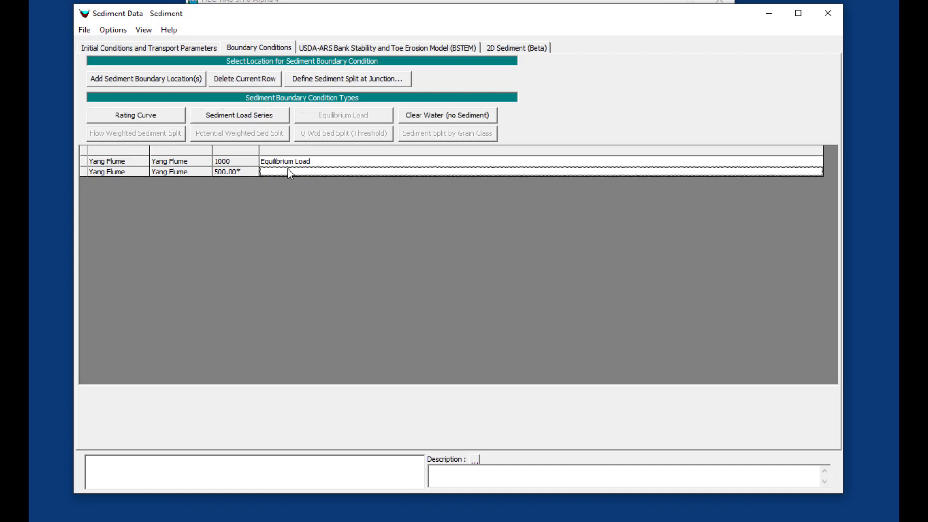
Give station 500.00* a 3-point rating curve: 10/200/1000 cfs, 1/200/2000 tons/day, CS 100 at each point.
left_click(175, 117)
left_click(369, 193)
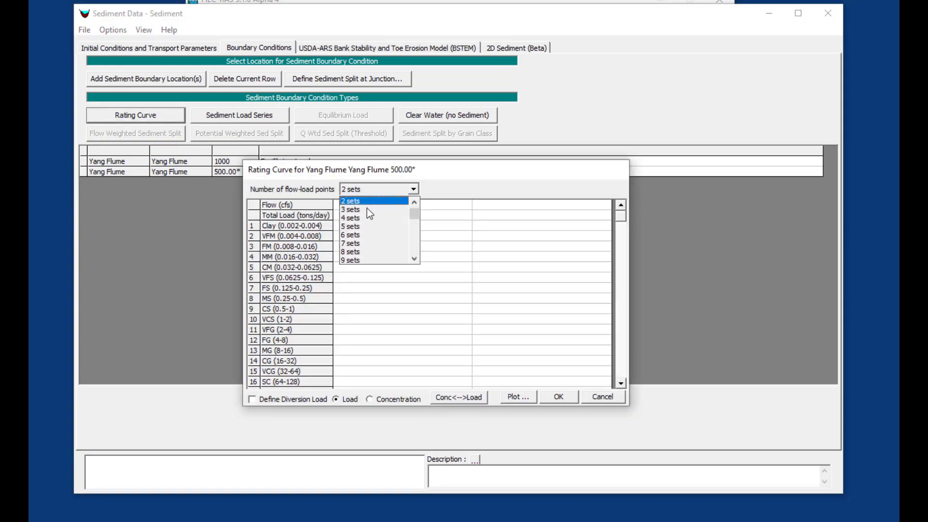
left_click(367, 208)
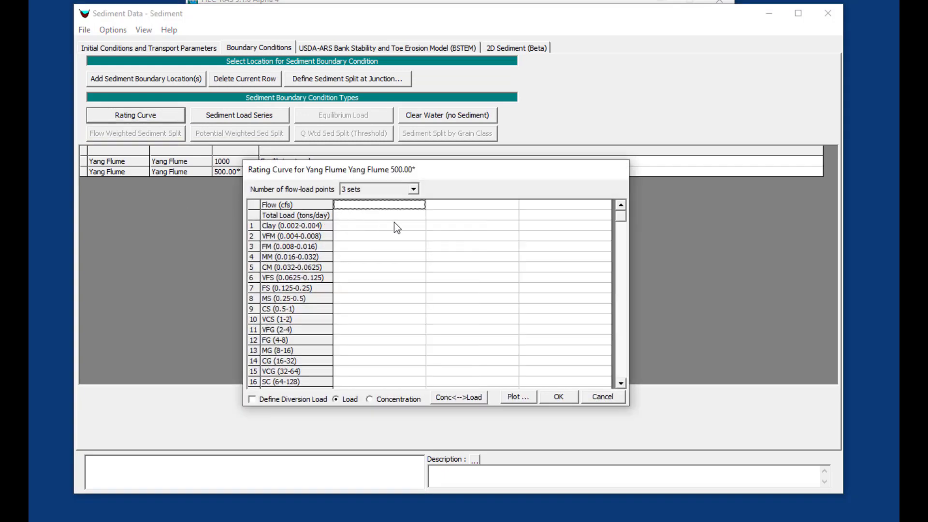
left_click_drag(407, 228, 597, 218)
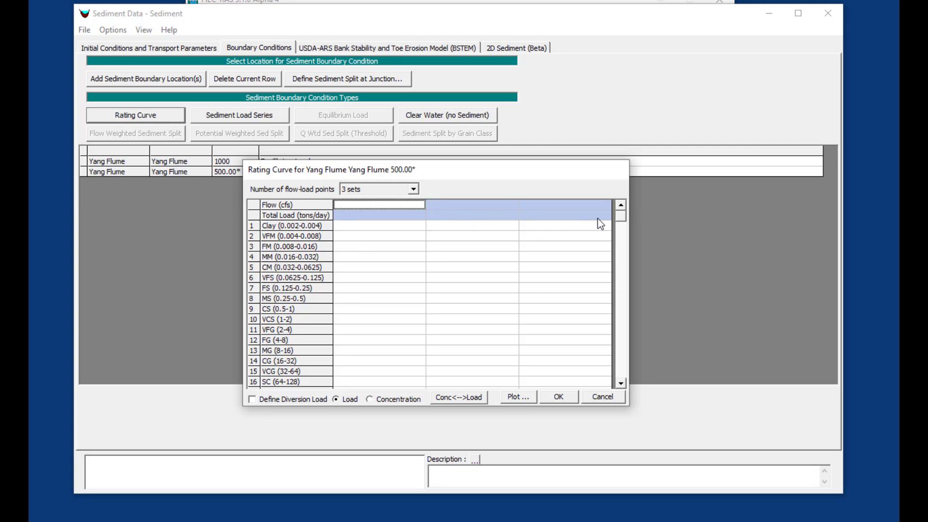
key("ctrl+v")
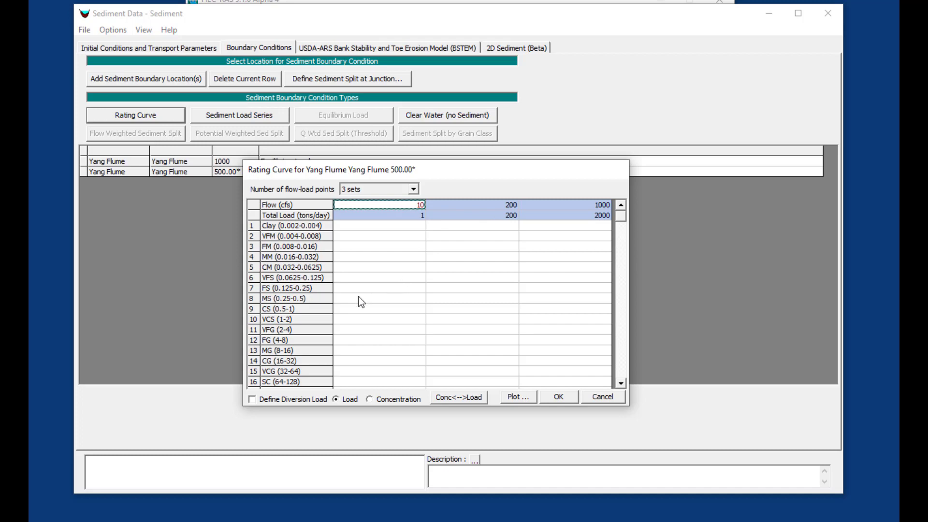
left_click(355, 310)
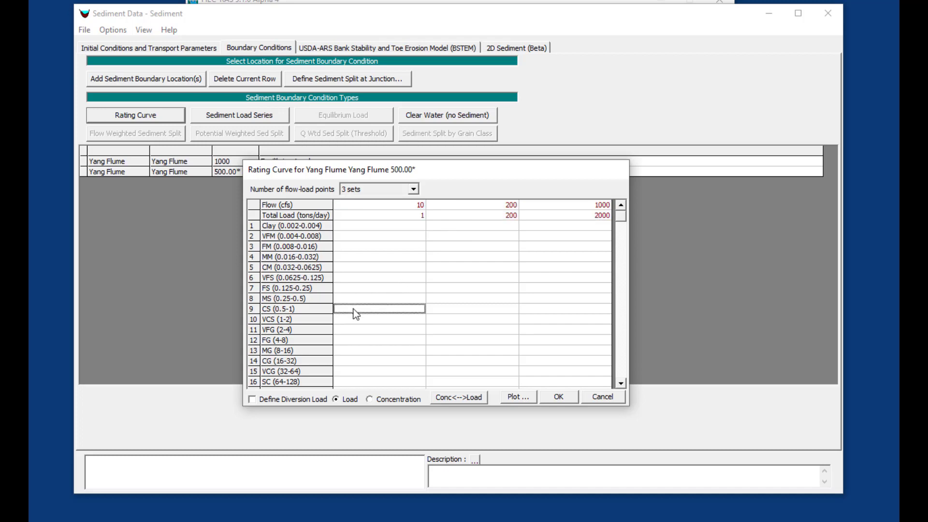
type("100")
left_click(447, 311)
type("100")
left_click(558, 309)
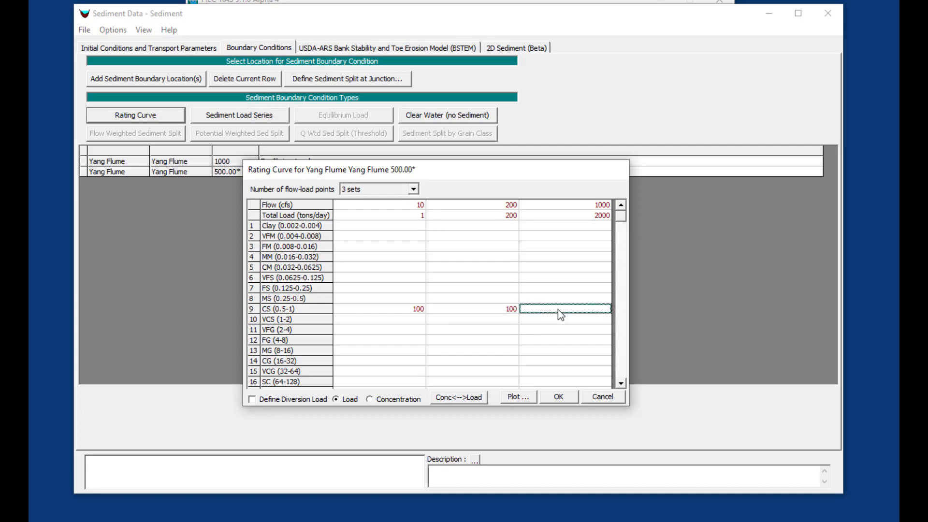
type("100")
Accept the station 500.00* rating curve, save the sediment data and close the editor.
left_click(561, 396)
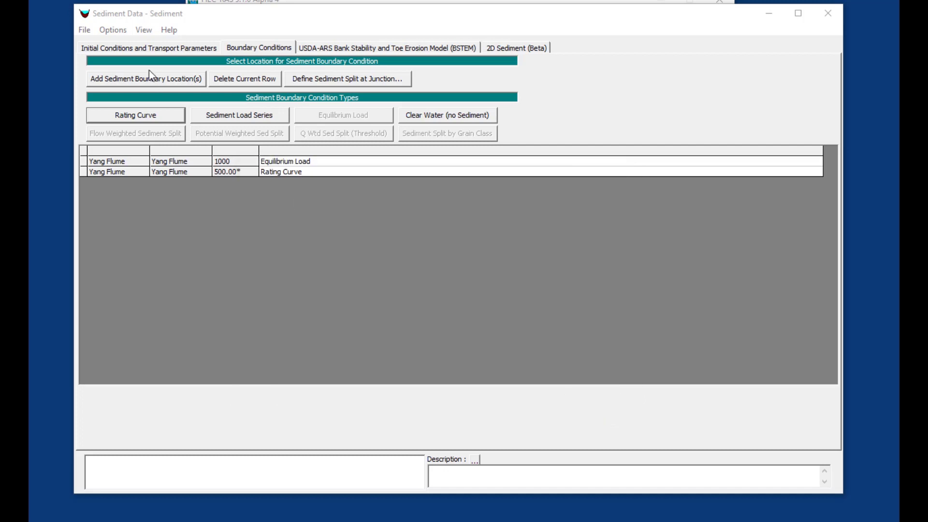
left_click(84, 29)
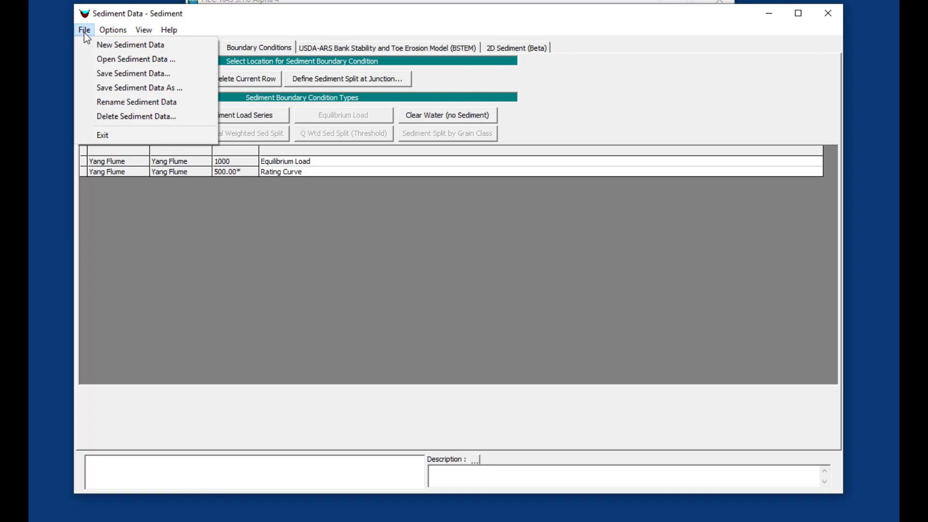
left_click(92, 76)
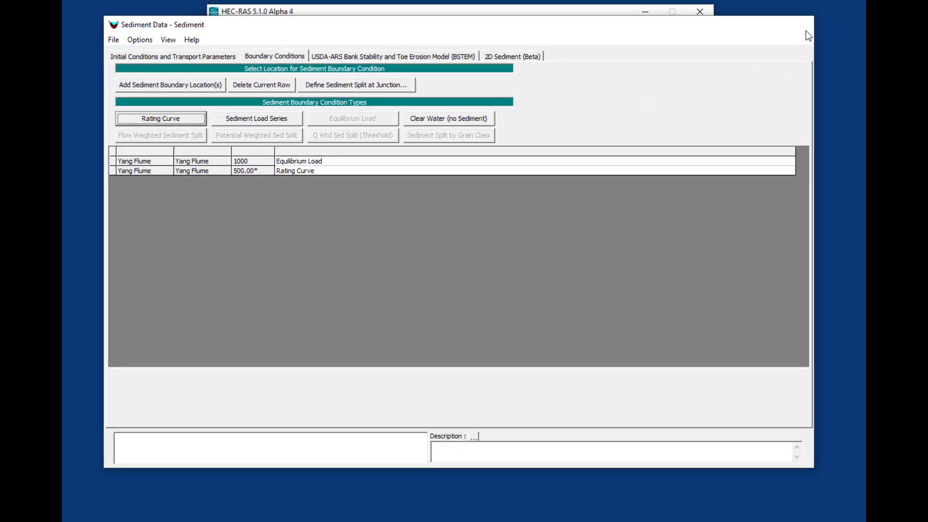
left_click(828, 13)
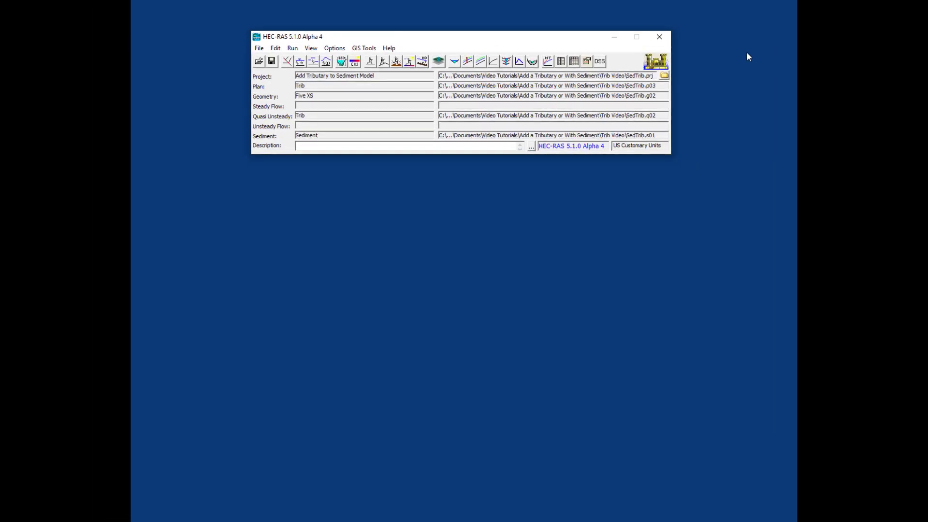
Run the Trib sediment transport simulation and bring up the Sediment Output plots.
left_click(396, 62)
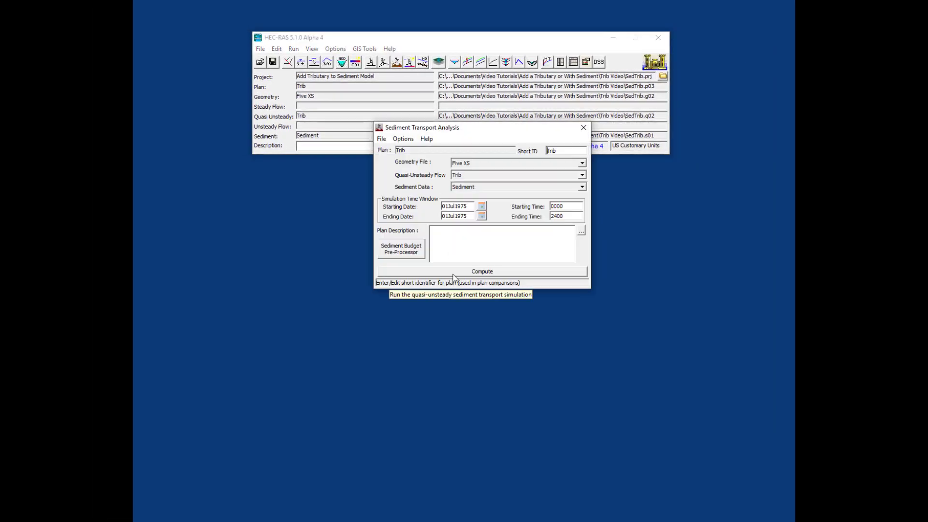
left_click(453, 277)
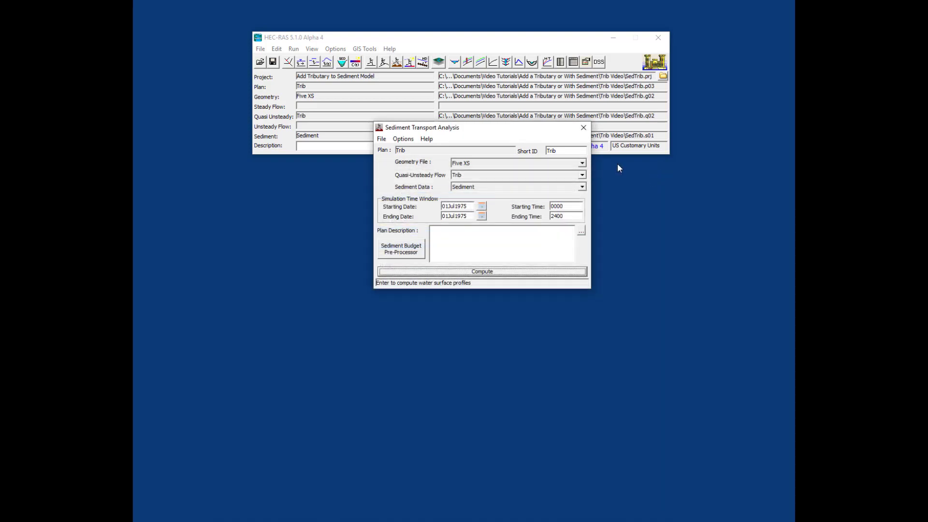
left_click(314, 49)
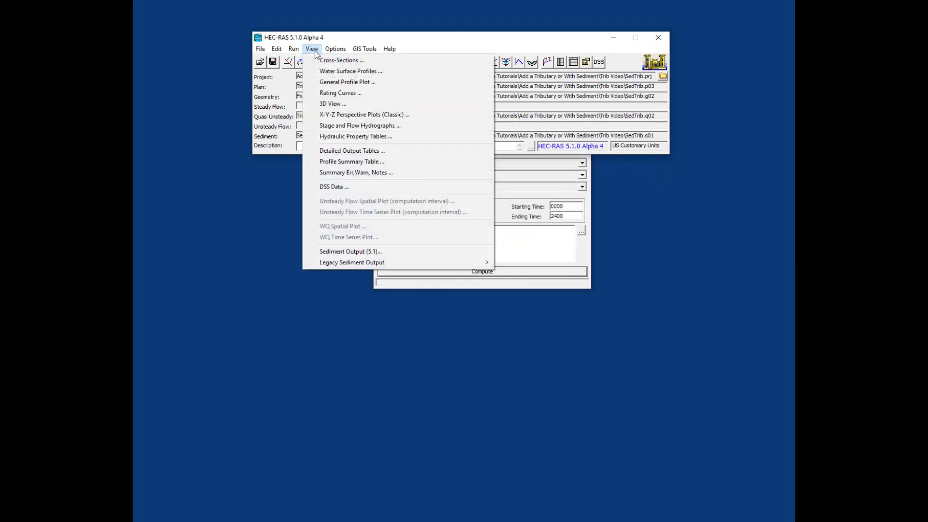
left_click(344, 251)
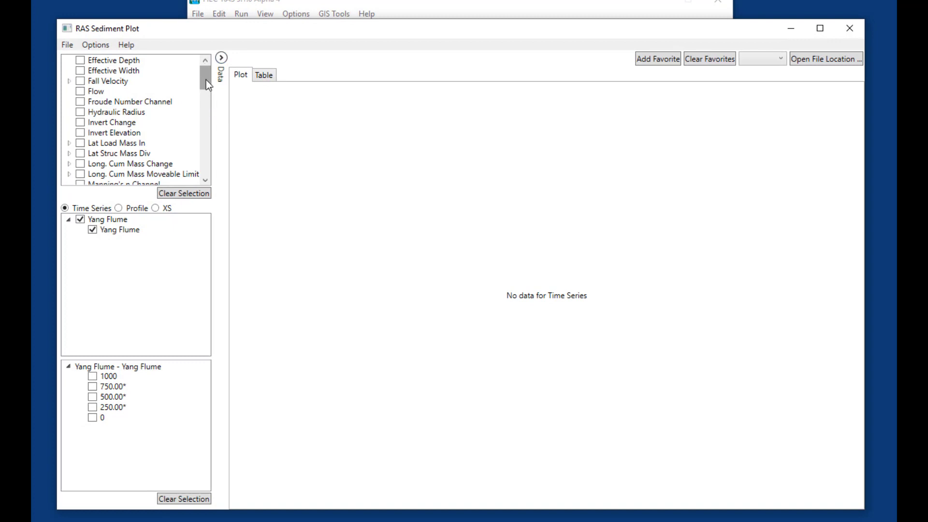
Plot Mass Bed Change Cum as a profile along the channel.
left_click_drag(206, 80, 207, 95)
left_click(121, 146)
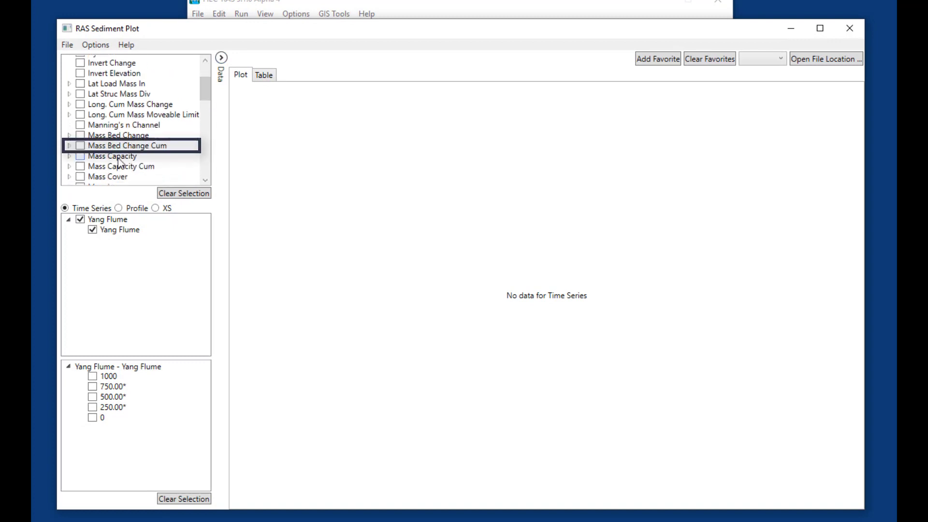
left_click(81, 146)
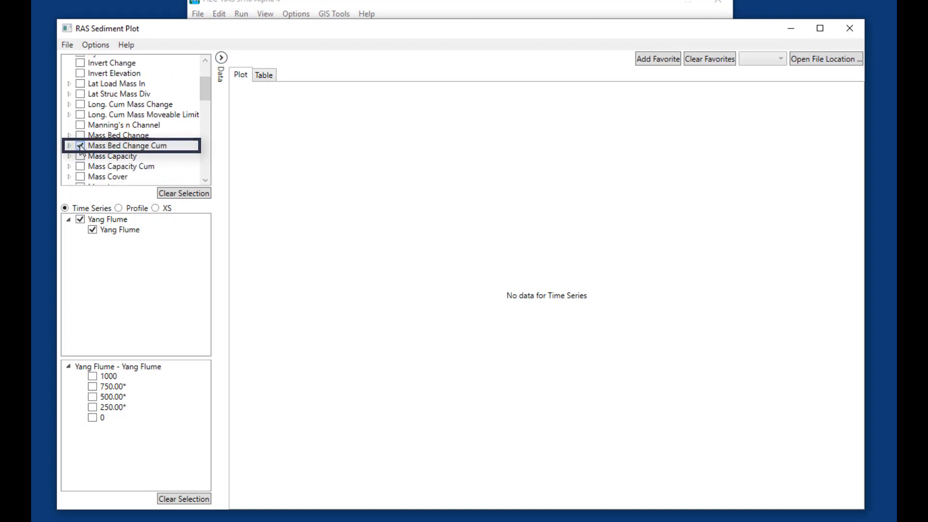
left_click(122, 207)
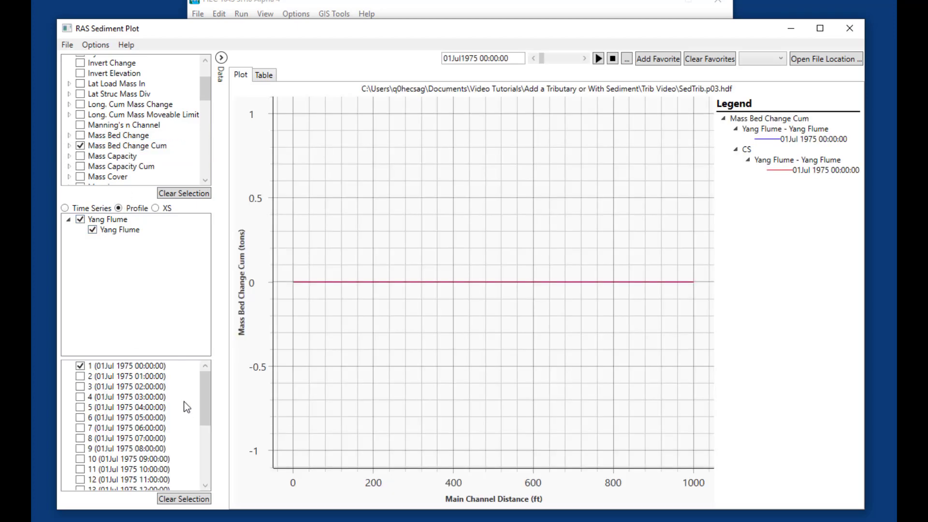
Show only the final time step, 02Jul1975 00:00, and read the 87.6-ton peak at 250 ft.
left_click(80, 366)
left_click_drag(203, 398, 192, 483)
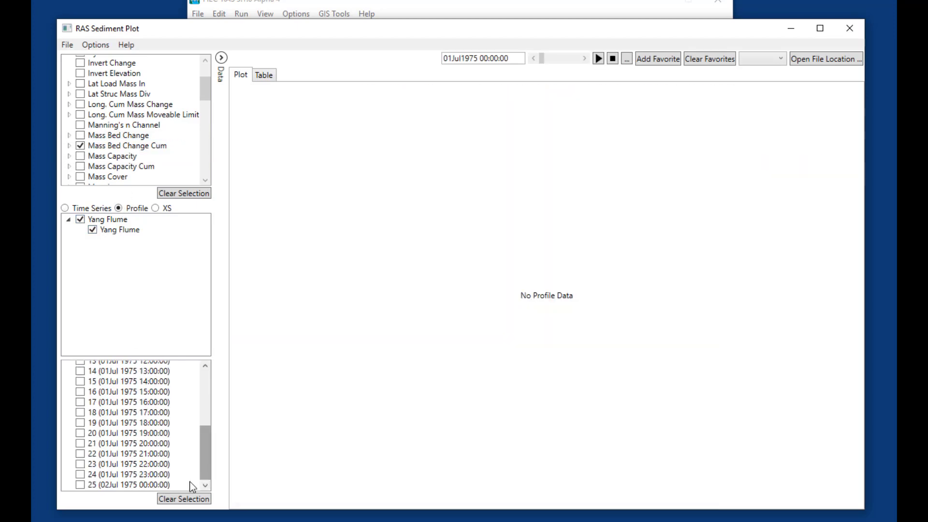
left_click(80, 485)
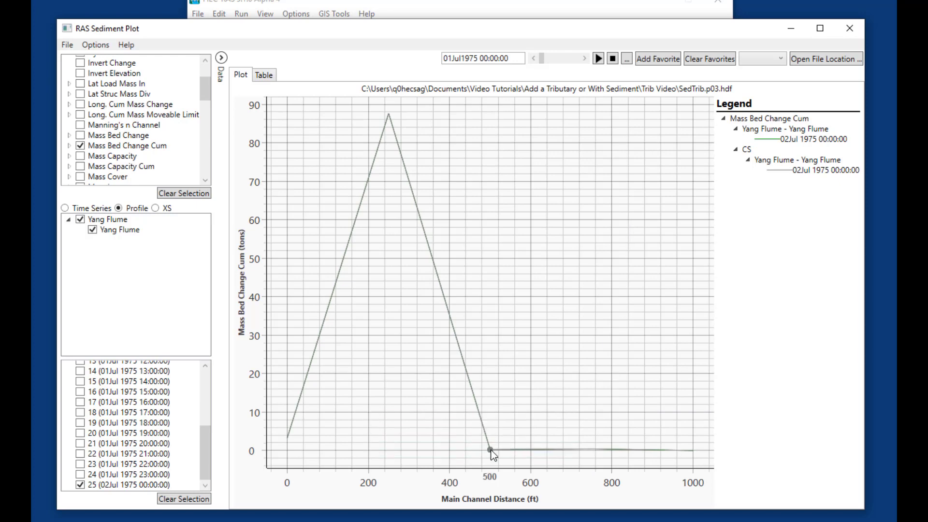
mouse_move(495, 450)
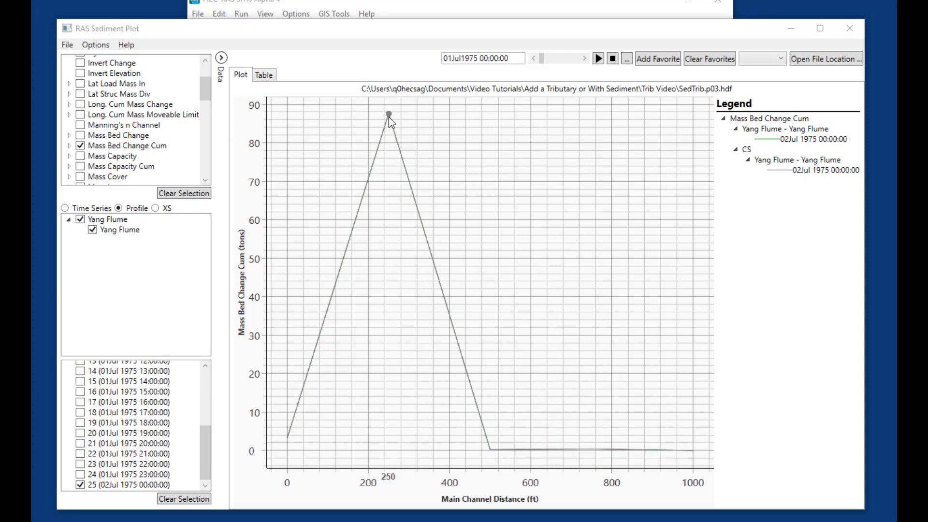
mouse_move(388, 117)
mouse_move(491, 341)
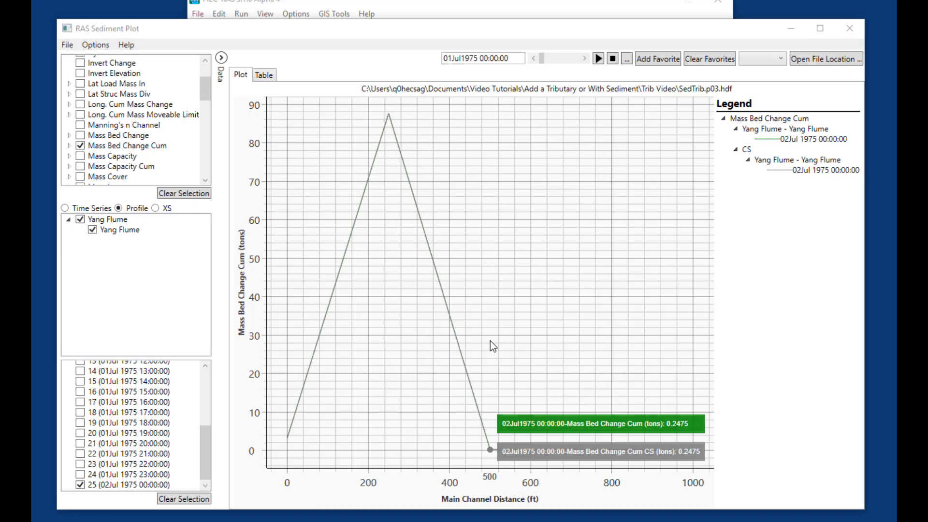
Swap Mass Bed Change Cum for the Sediment Concentration profile, about 56.9 mg/l at 250 ft.
left_click(80, 146)
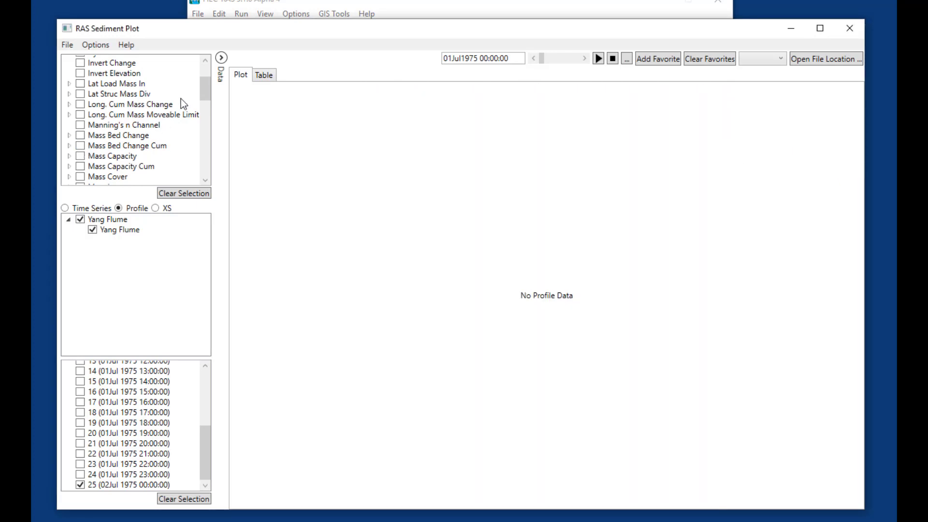
left_click_drag(201, 81, 205, 128)
left_click(80, 97)
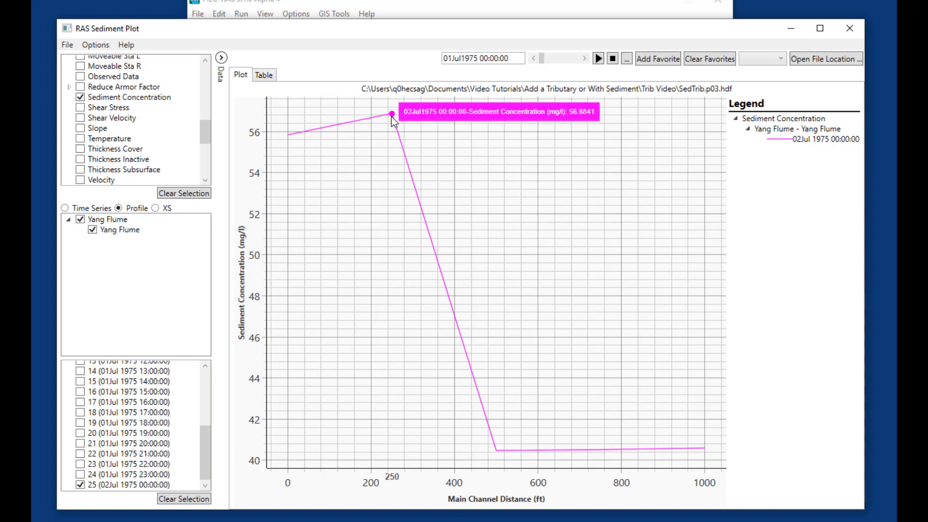
Replace Sediment Concentration with the Mass Out Cum profile.
left_click(80, 97)
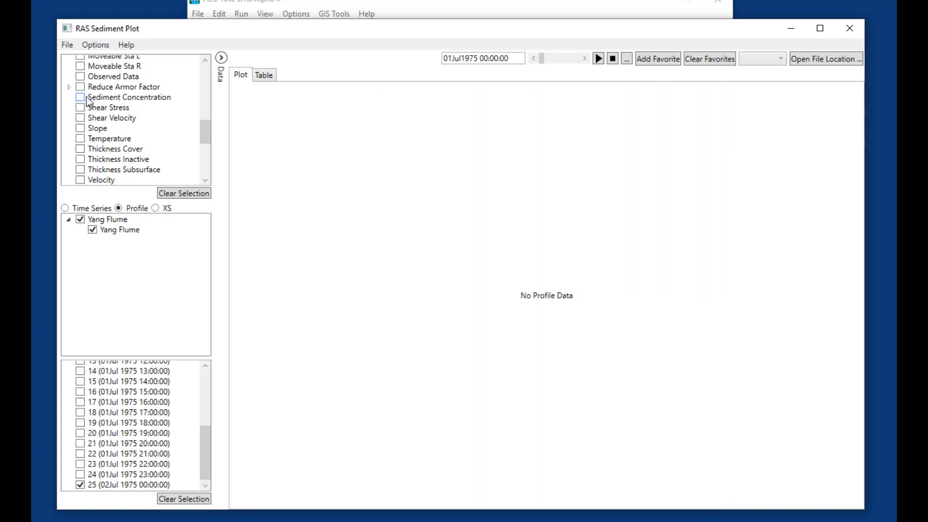
left_click_drag(206, 135, 208, 109)
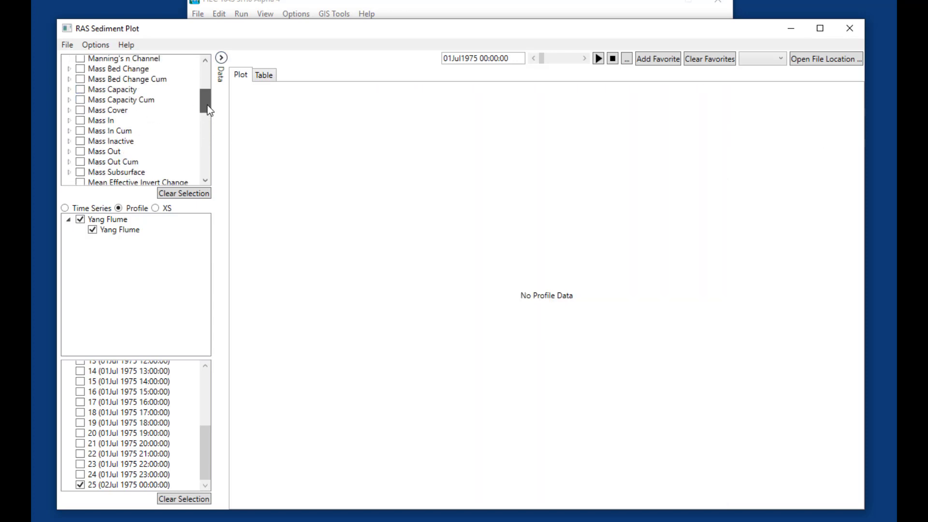
left_click(81, 161)
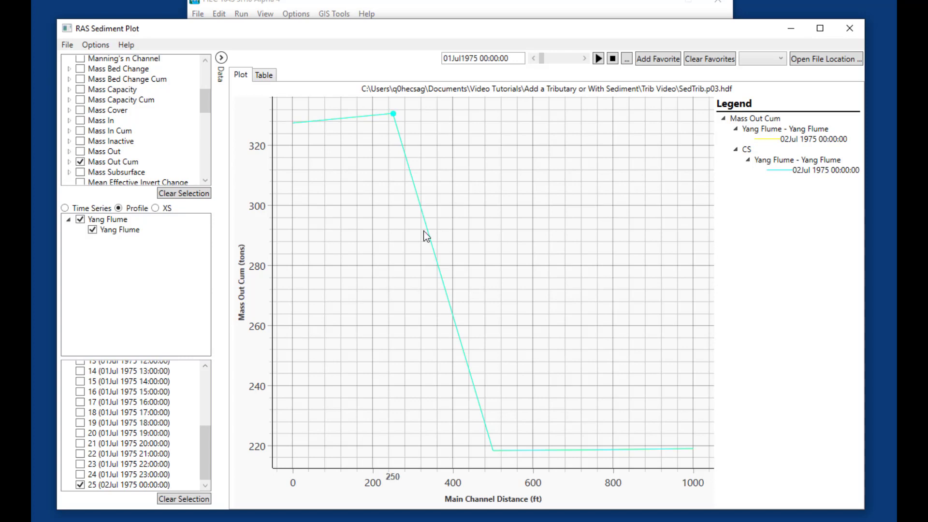
Restyle the Mass Out Cum CS series with a purple line of thickness 3.
right_click(436, 205)
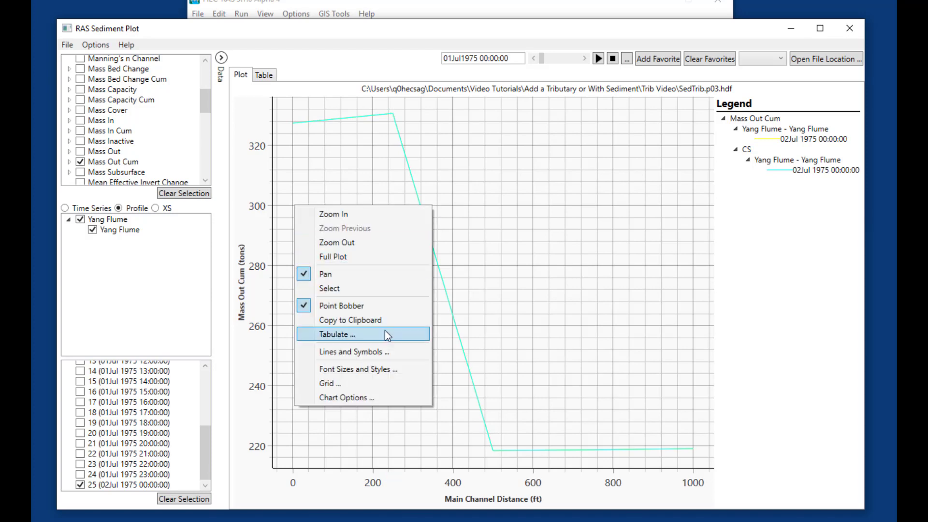
left_click(377, 351)
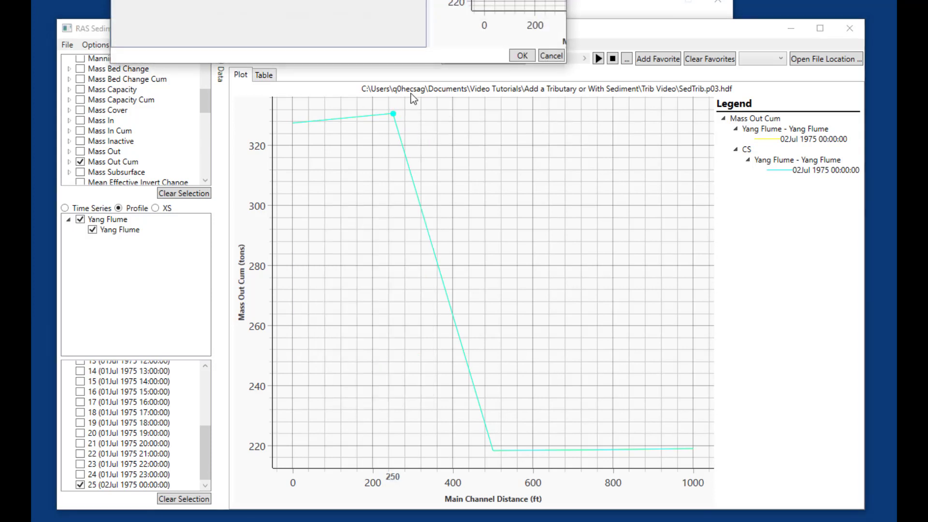
left_click_drag(327, 0, 385, 41)
left_click_drag(623, 159, 788, 160)
left_click(343, 90)
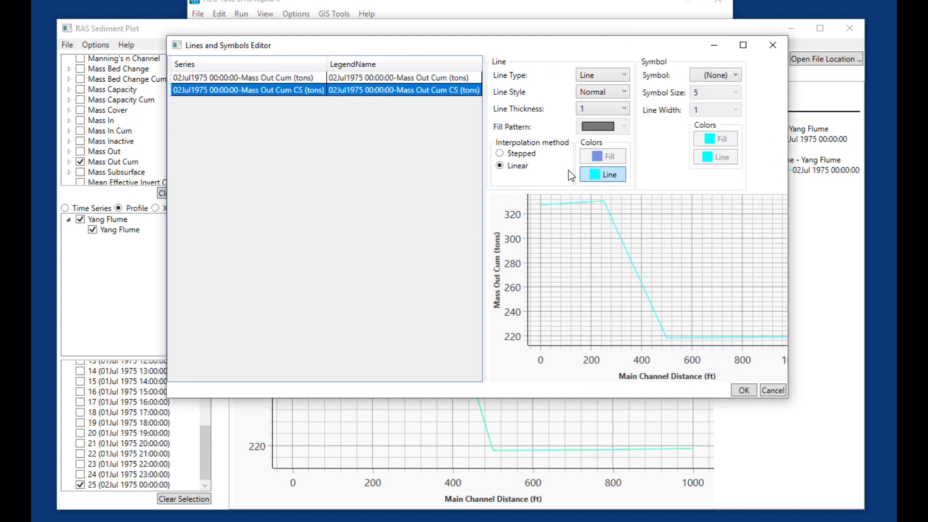
left_click(595, 173)
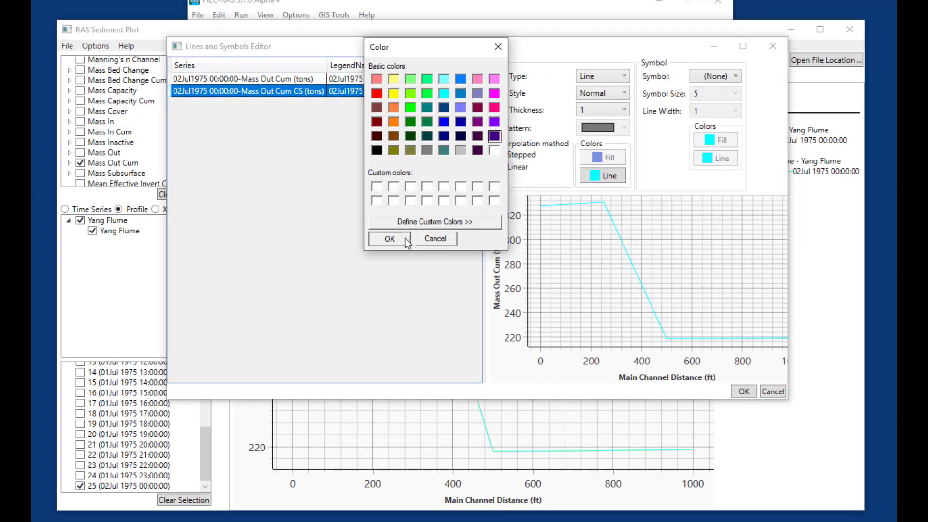
key("Return")
left_click(623, 111)
left_click(604, 163)
left_click(737, 393)
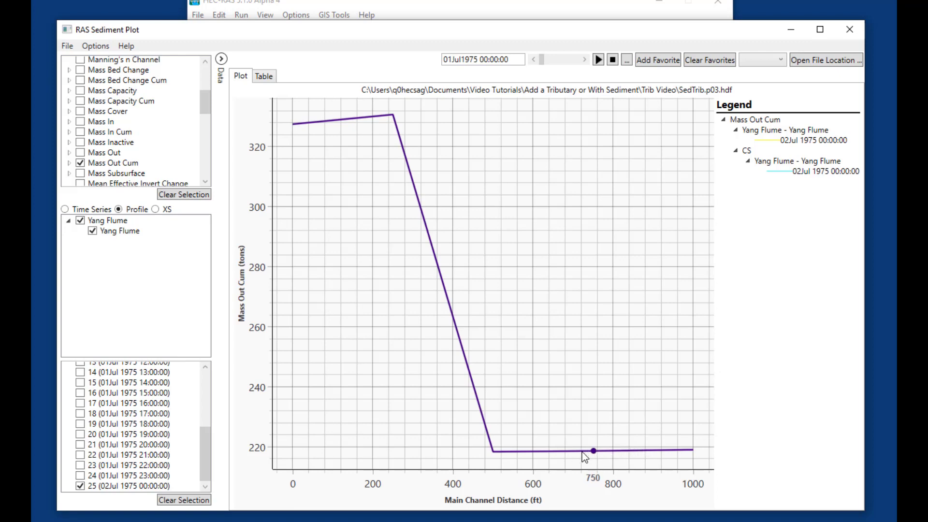
Read the Mass Out Cum values at the 500 ft and 250 ft points.
mouse_move(517, 452)
mouse_move(396, 116)
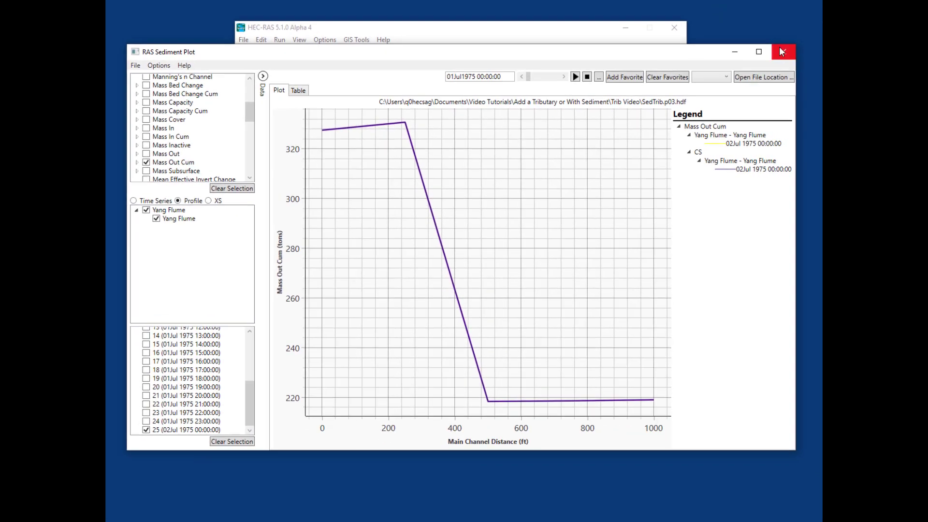
left_click(782, 51)
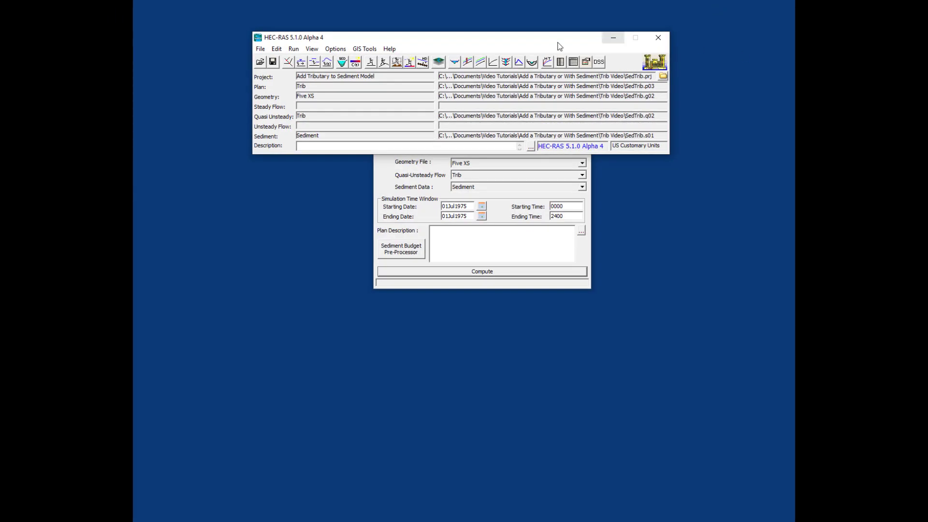